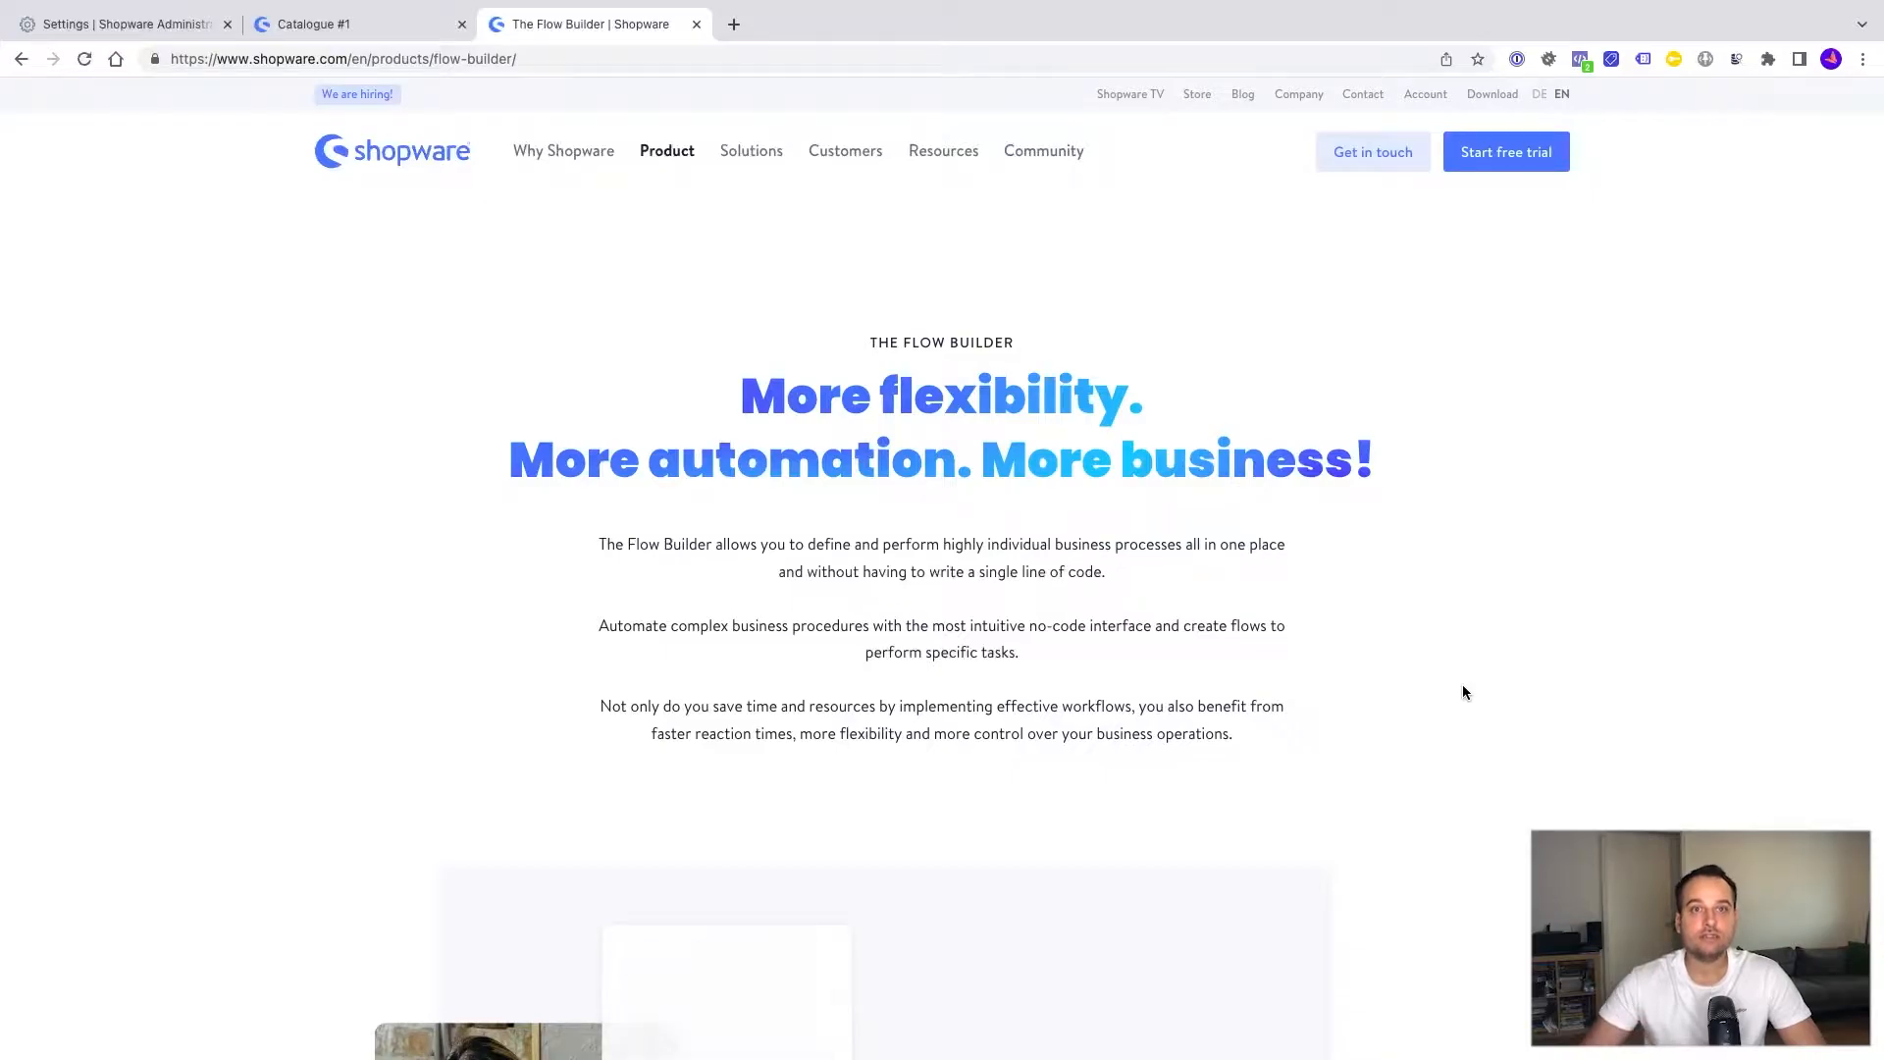
Step: Read through the Flow Builder product page down to the examples of what it can do
{"action": "scroll", "coordinate": [1463, 690], "scroll_direction": "down", "scroll_amount": 5}
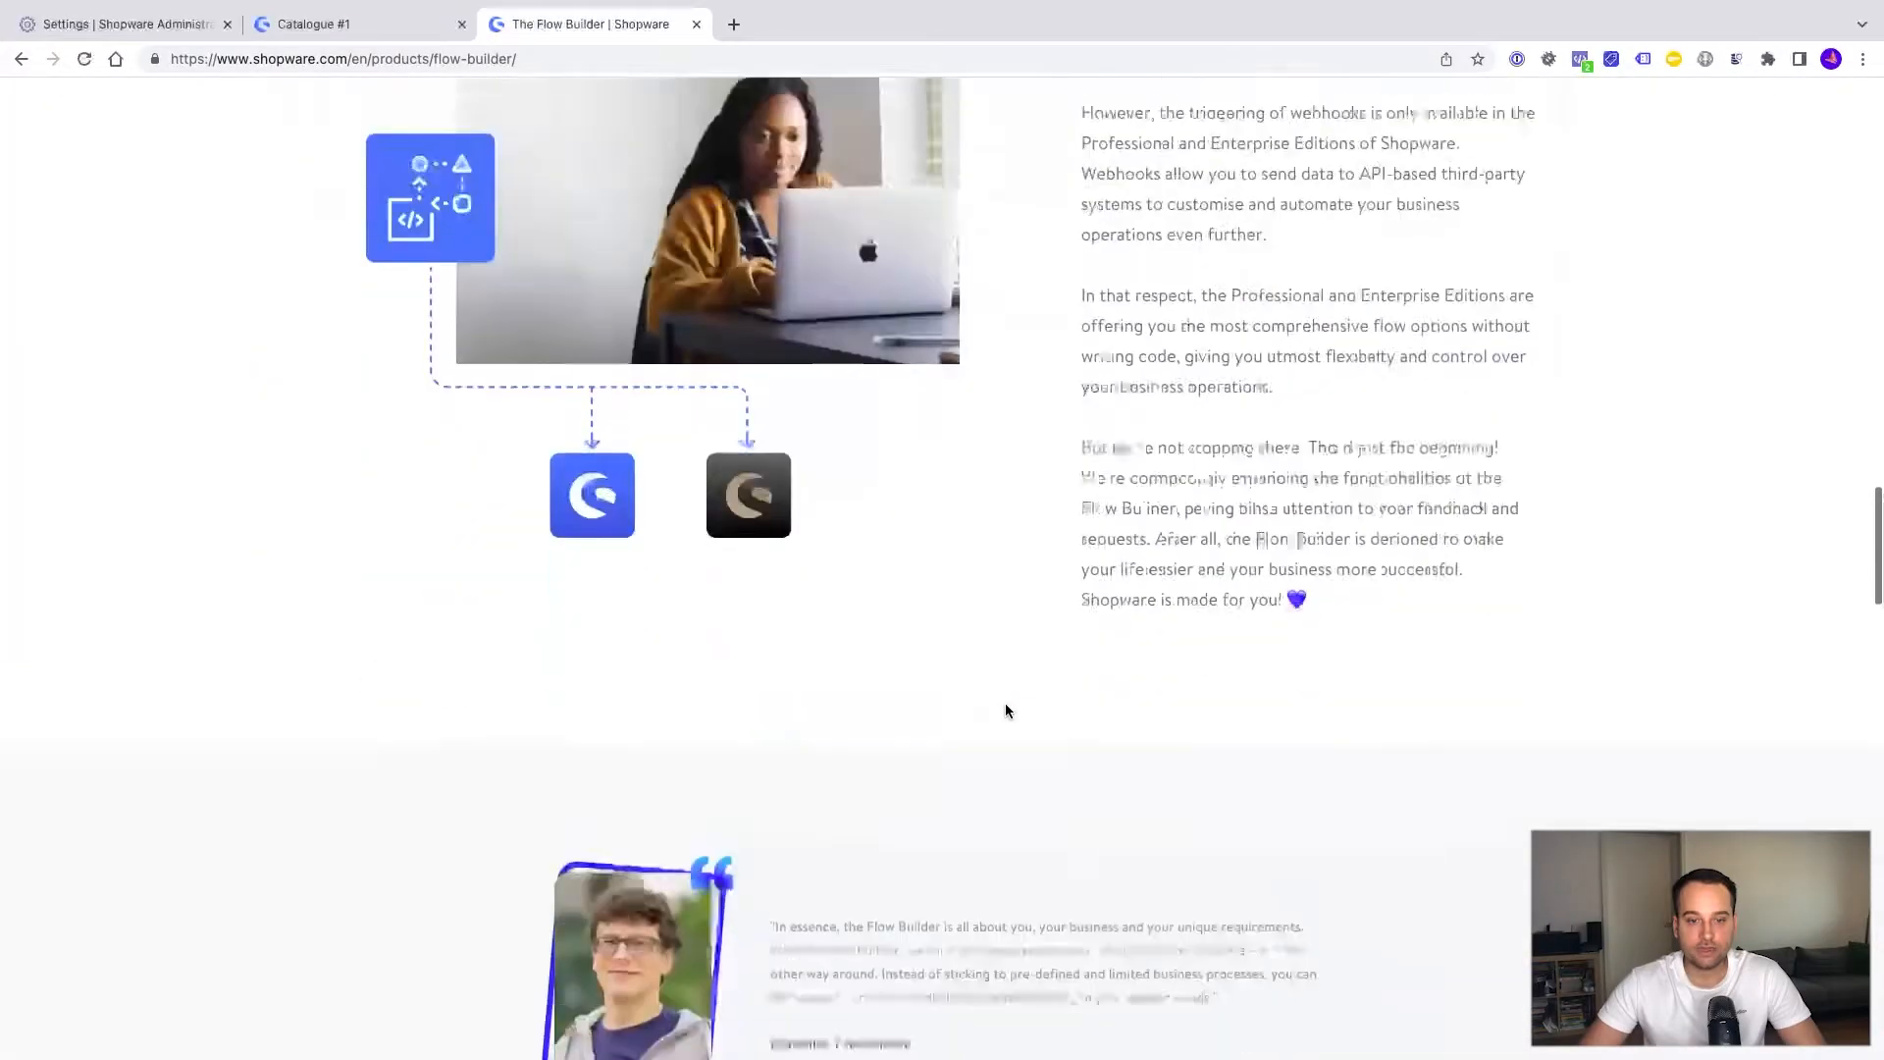
{"action": "scroll", "coordinate": [1006, 709], "scroll_direction": "down", "scroll_amount": 3}
{"action": "scroll", "coordinate": [1006, 703], "scroll_direction": "down", "scroll_amount": 18}
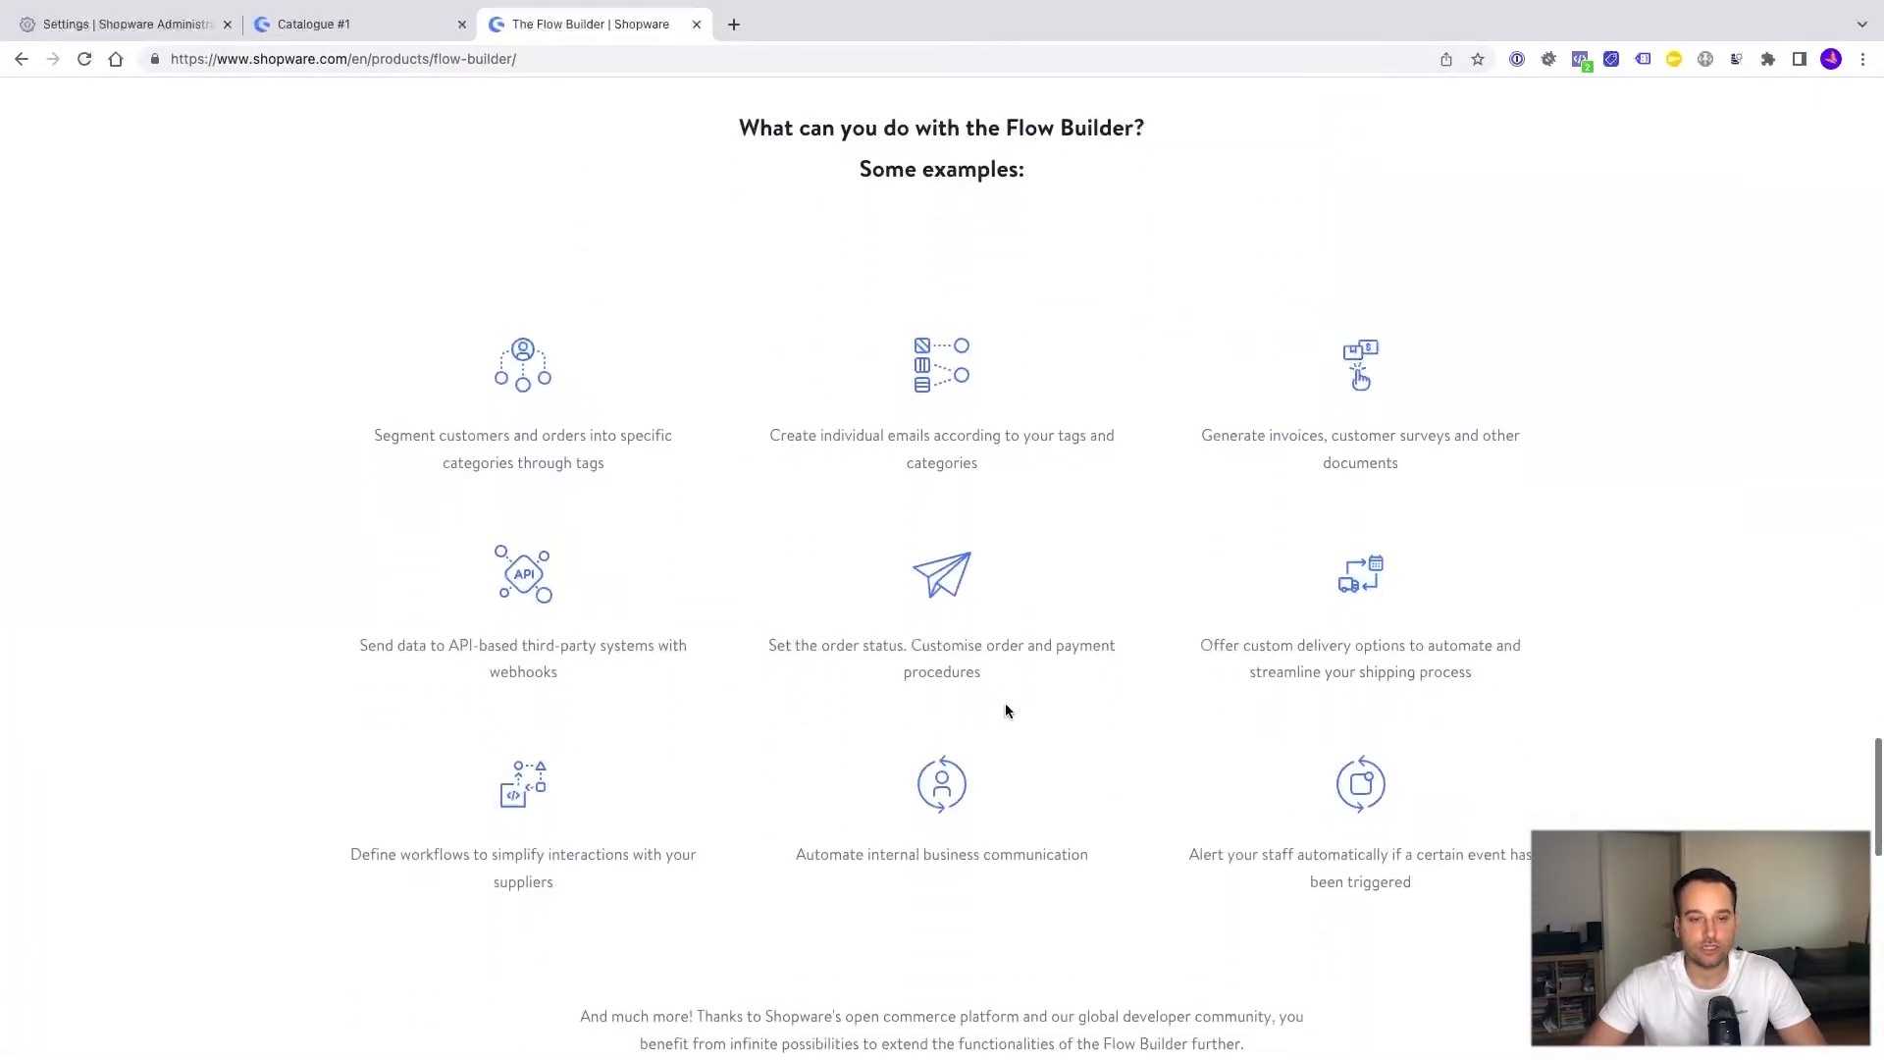
{"action": "scroll", "coordinate": [1006, 707], "scroll_direction": "down", "scroll_amount": 1}
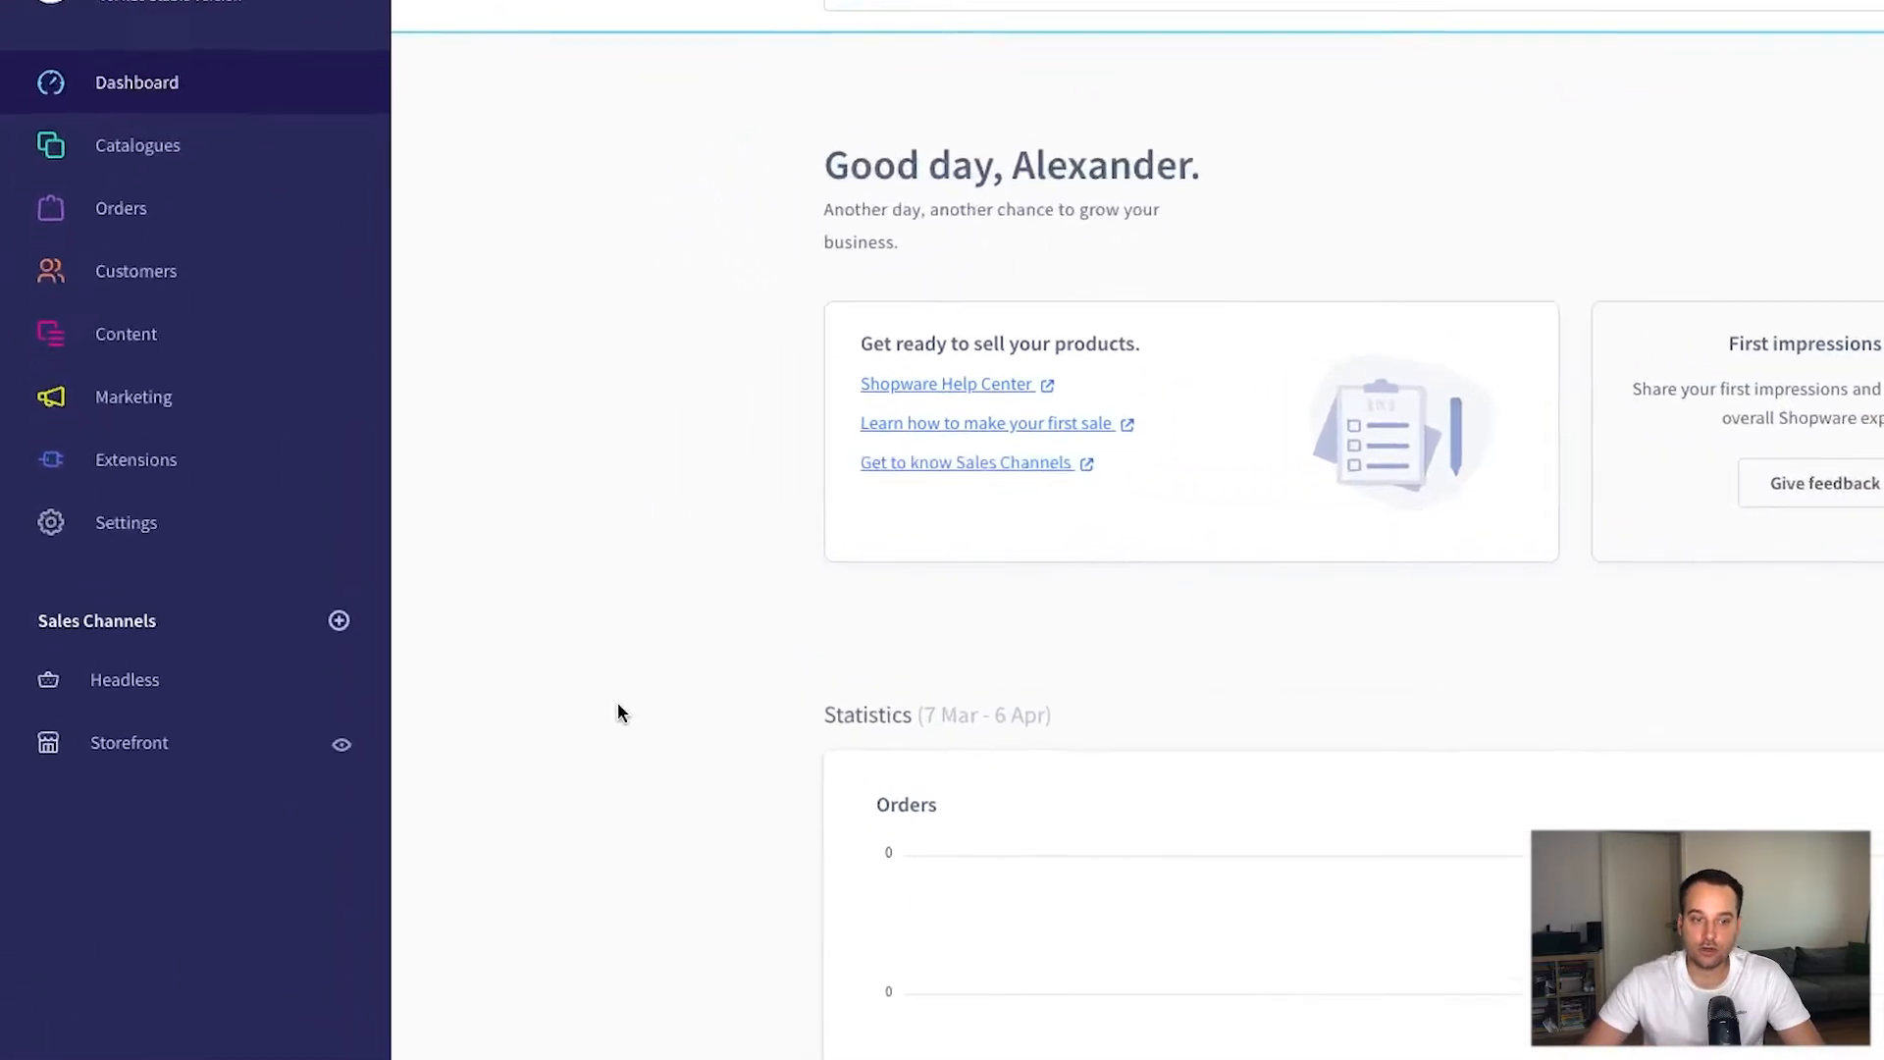
Step: Open the Flow Builder from the shop settings and search the flows for "order placed"
{"action": "left_click", "coordinate": [152, 527]}
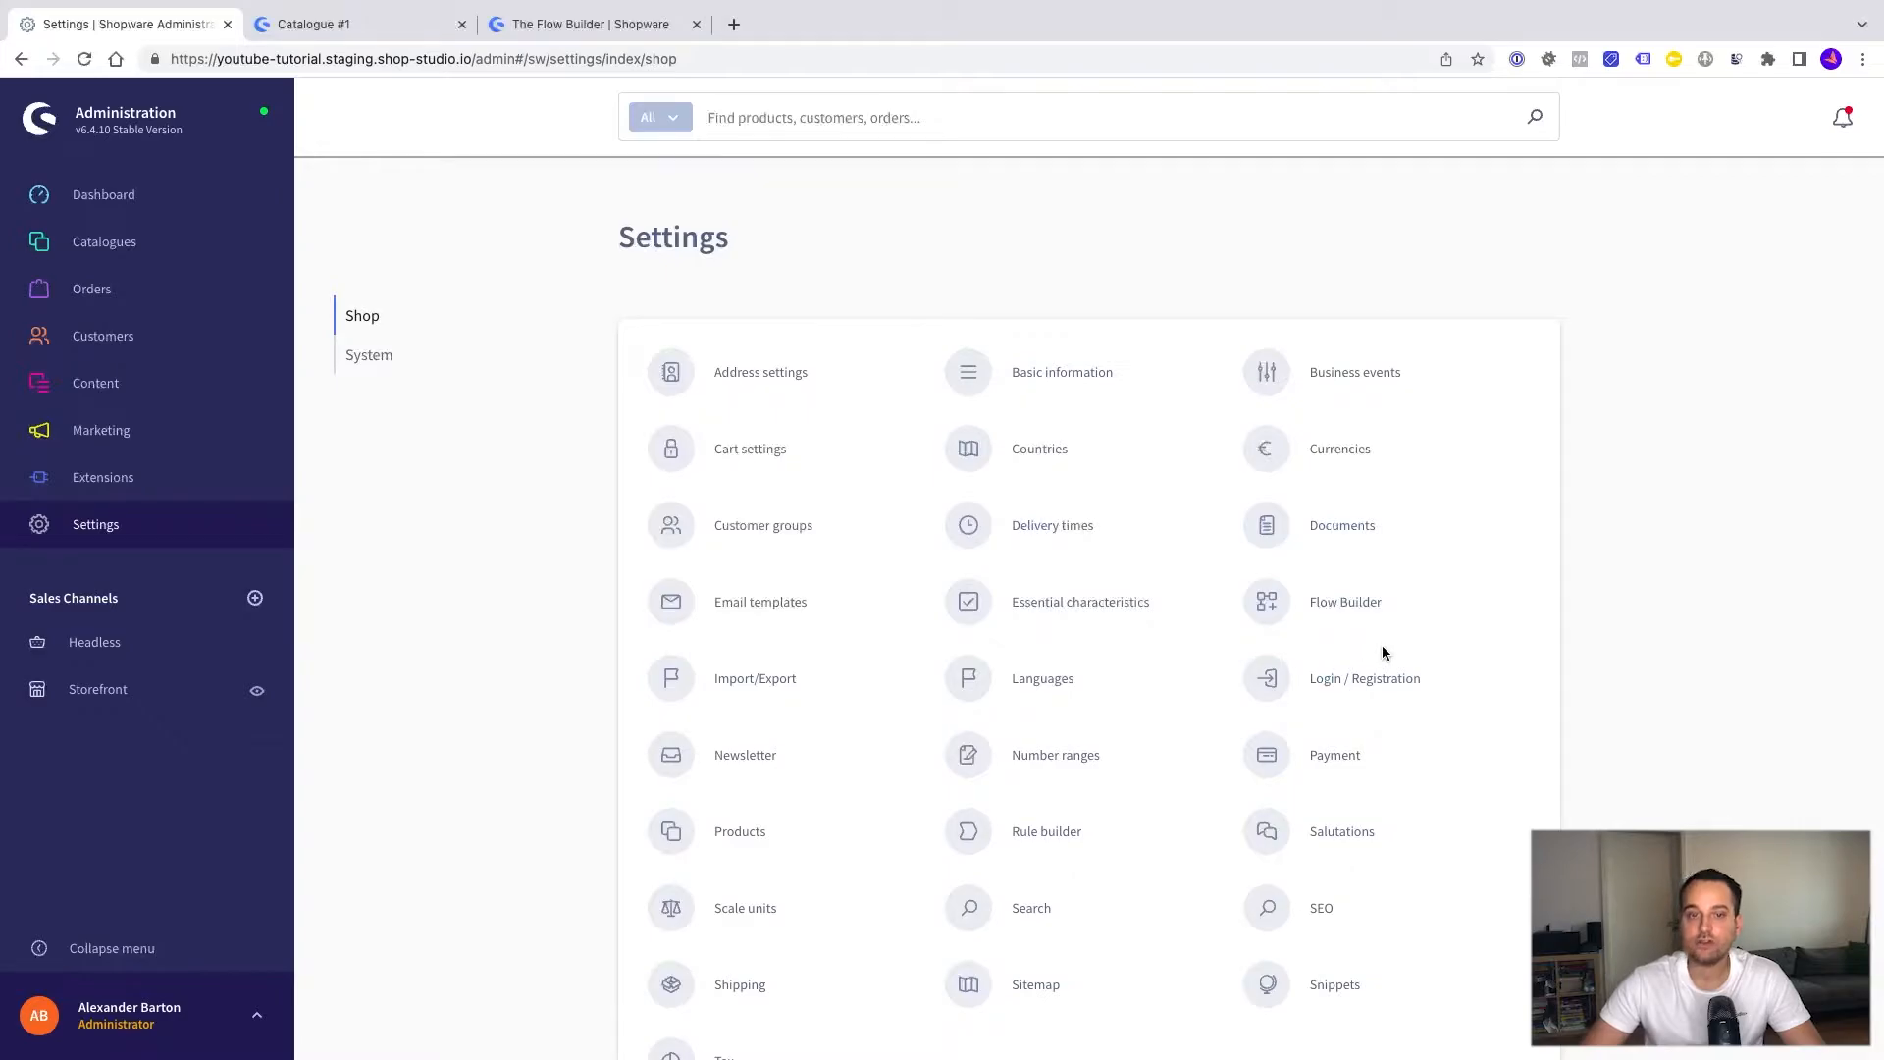
{"action": "left_click", "coordinate": [1333, 603]}
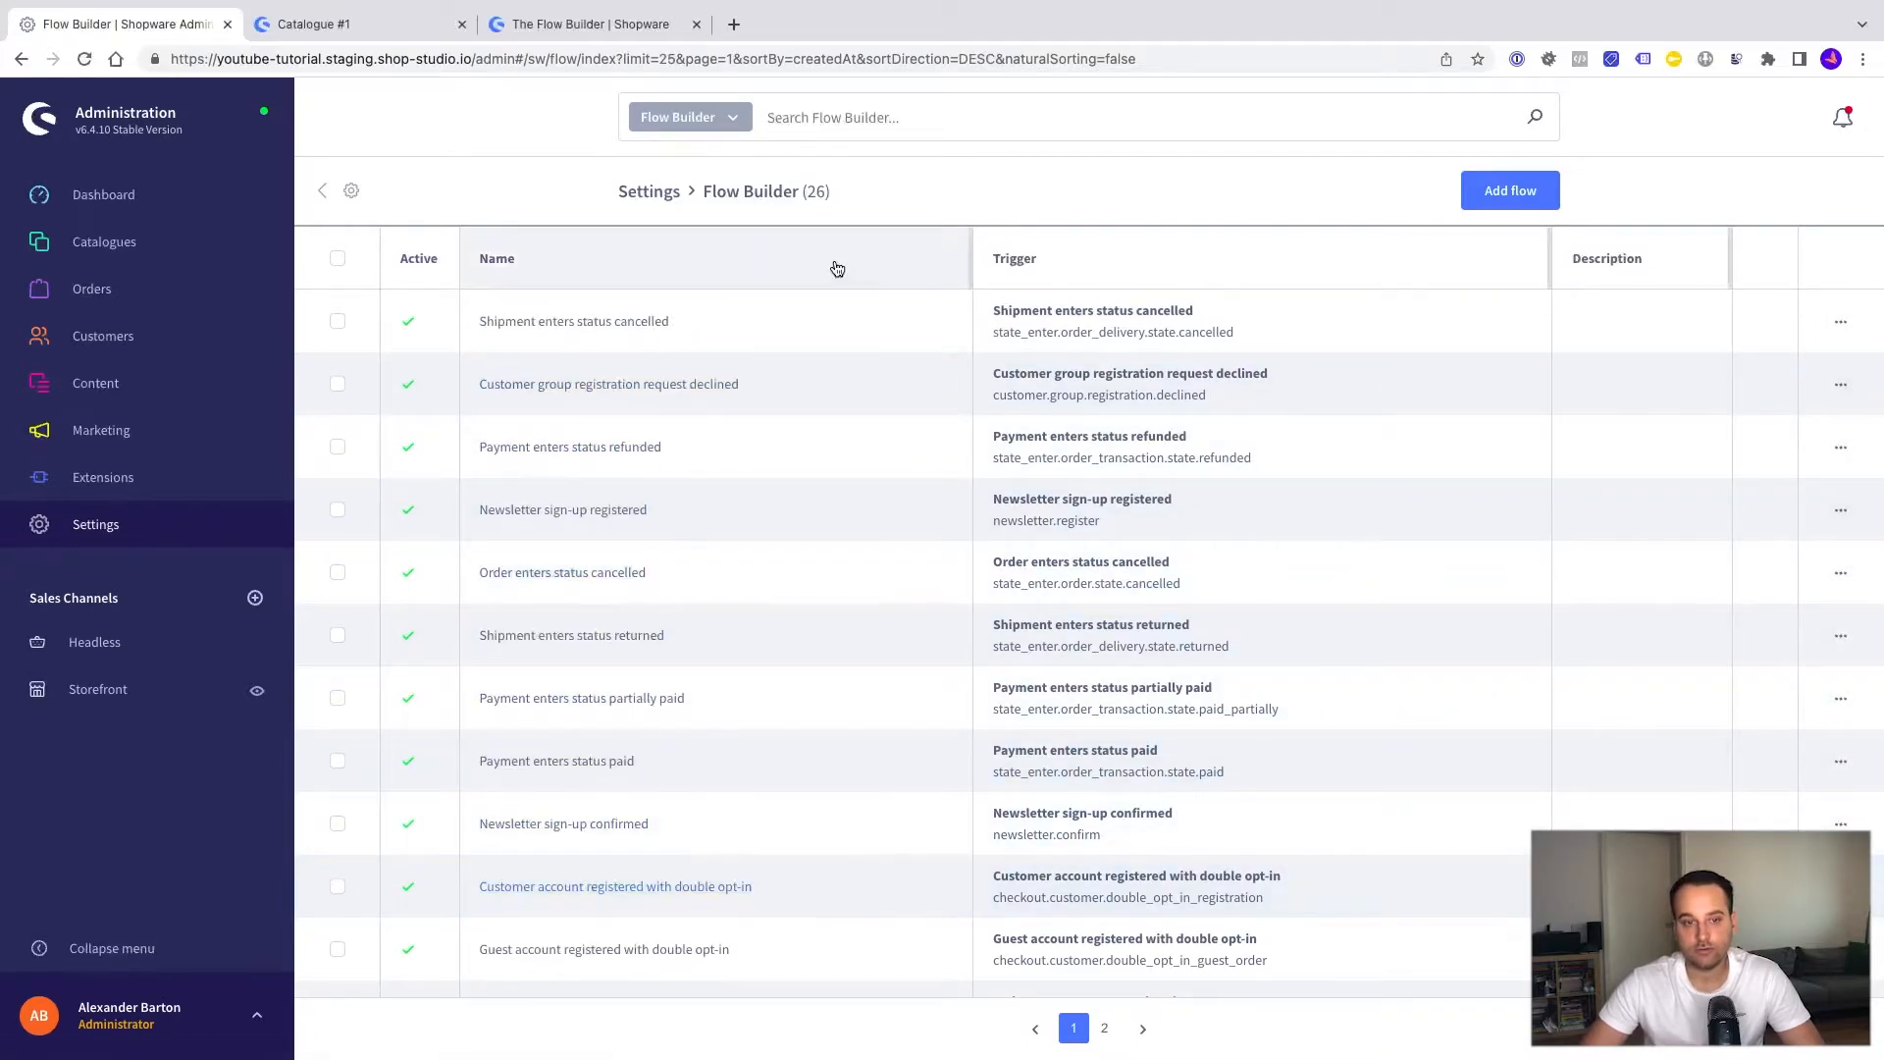
{"action": "left_click", "coordinate": [820, 126]}
{"action": "type", "text": "order placed"}
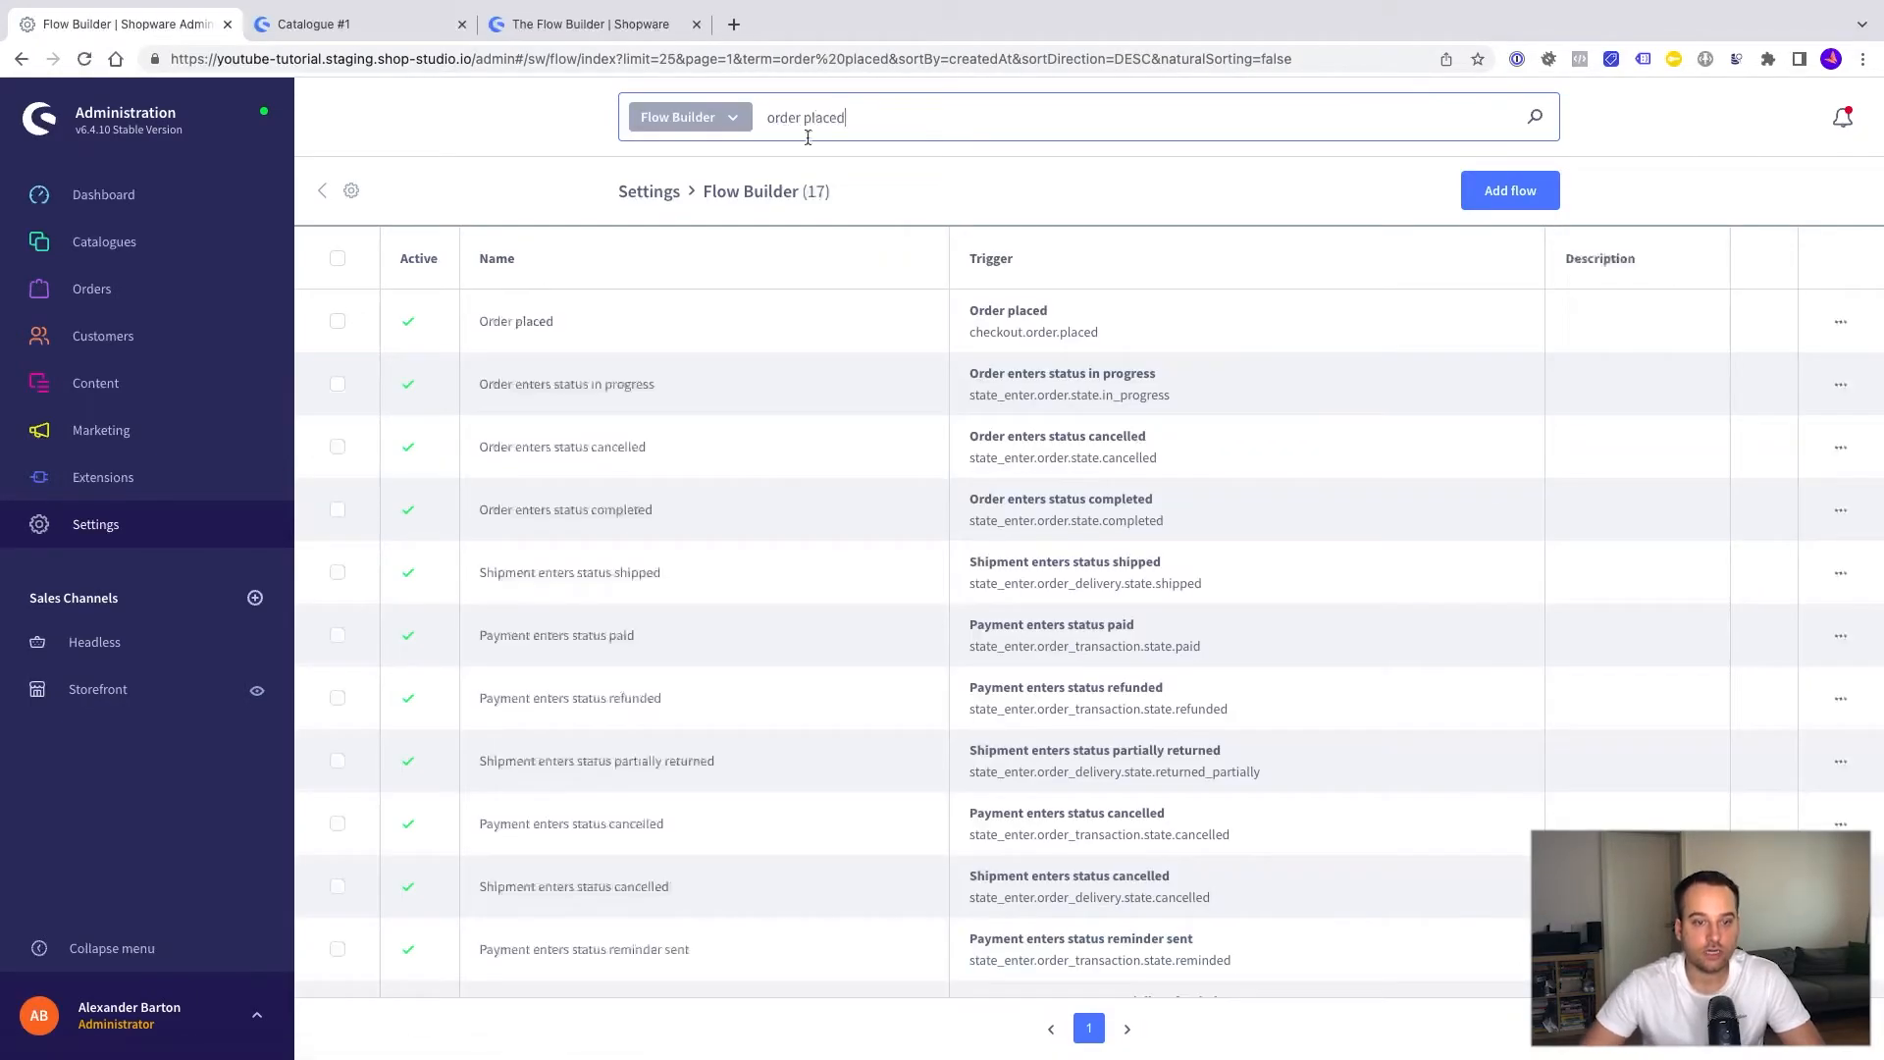
Step: Search the flows for "customer" instead and open the "Customer account registered" flow
{"action": "left_click_drag", "start_coordinate": [849, 118], "coordinate": [764, 122]}
{"action": "type", "text": "customer"}
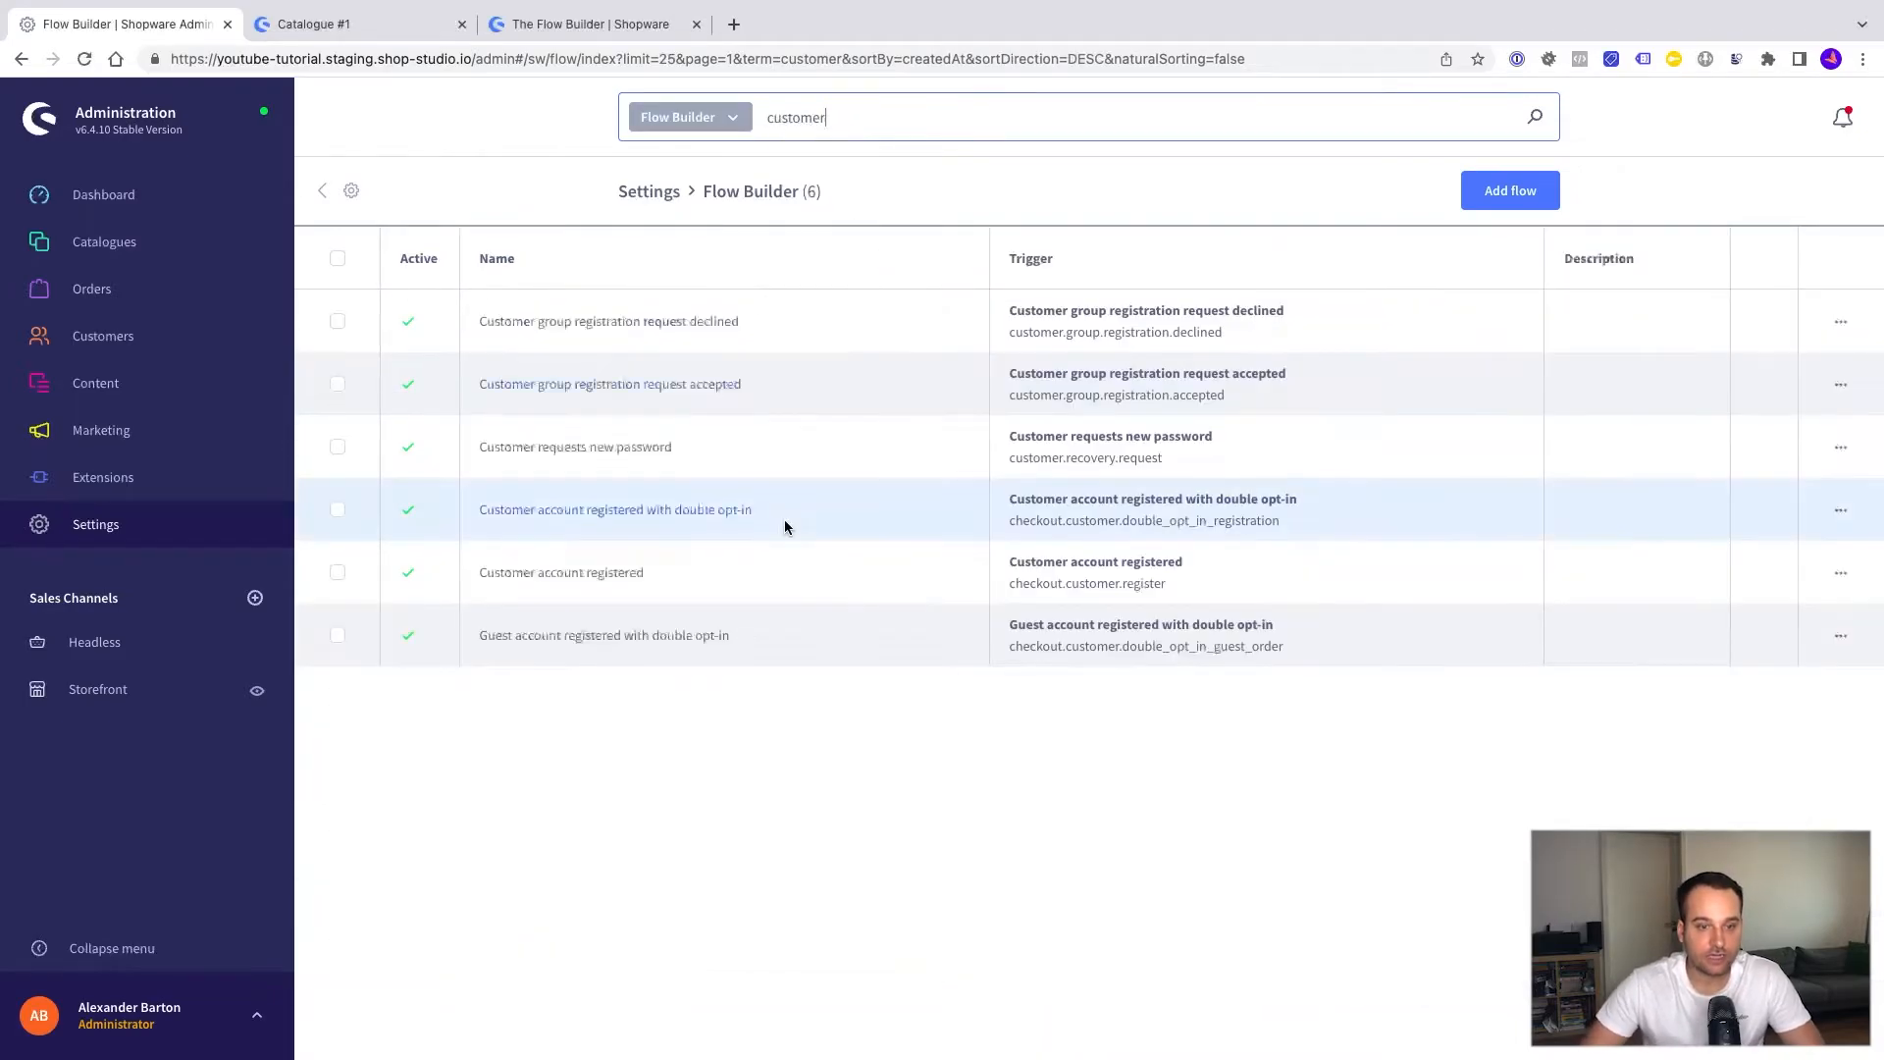
{"action": "left_click", "coordinate": [597, 579]}
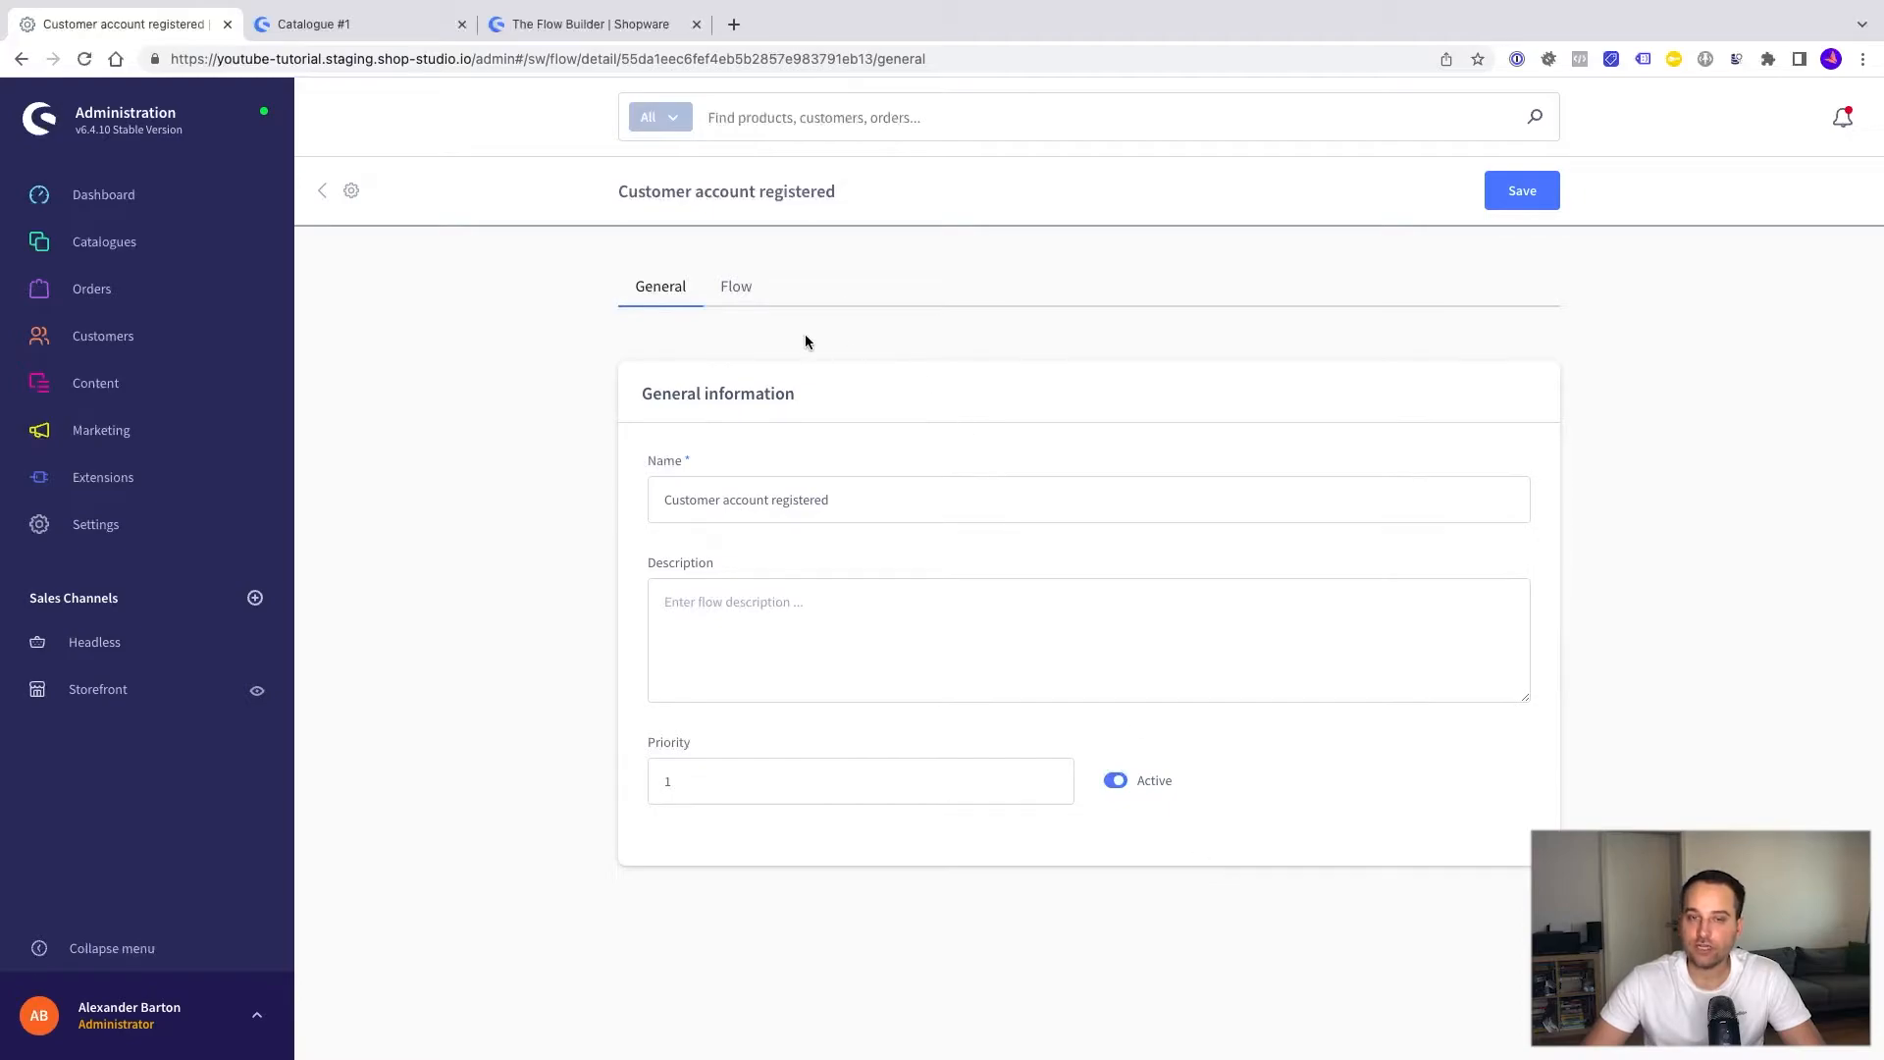
Step: Open the flow's diagram and examine the available trigger events, keeping Checkout / Customer / Register as the trigger
{"action": "left_click", "coordinate": [738, 291]}
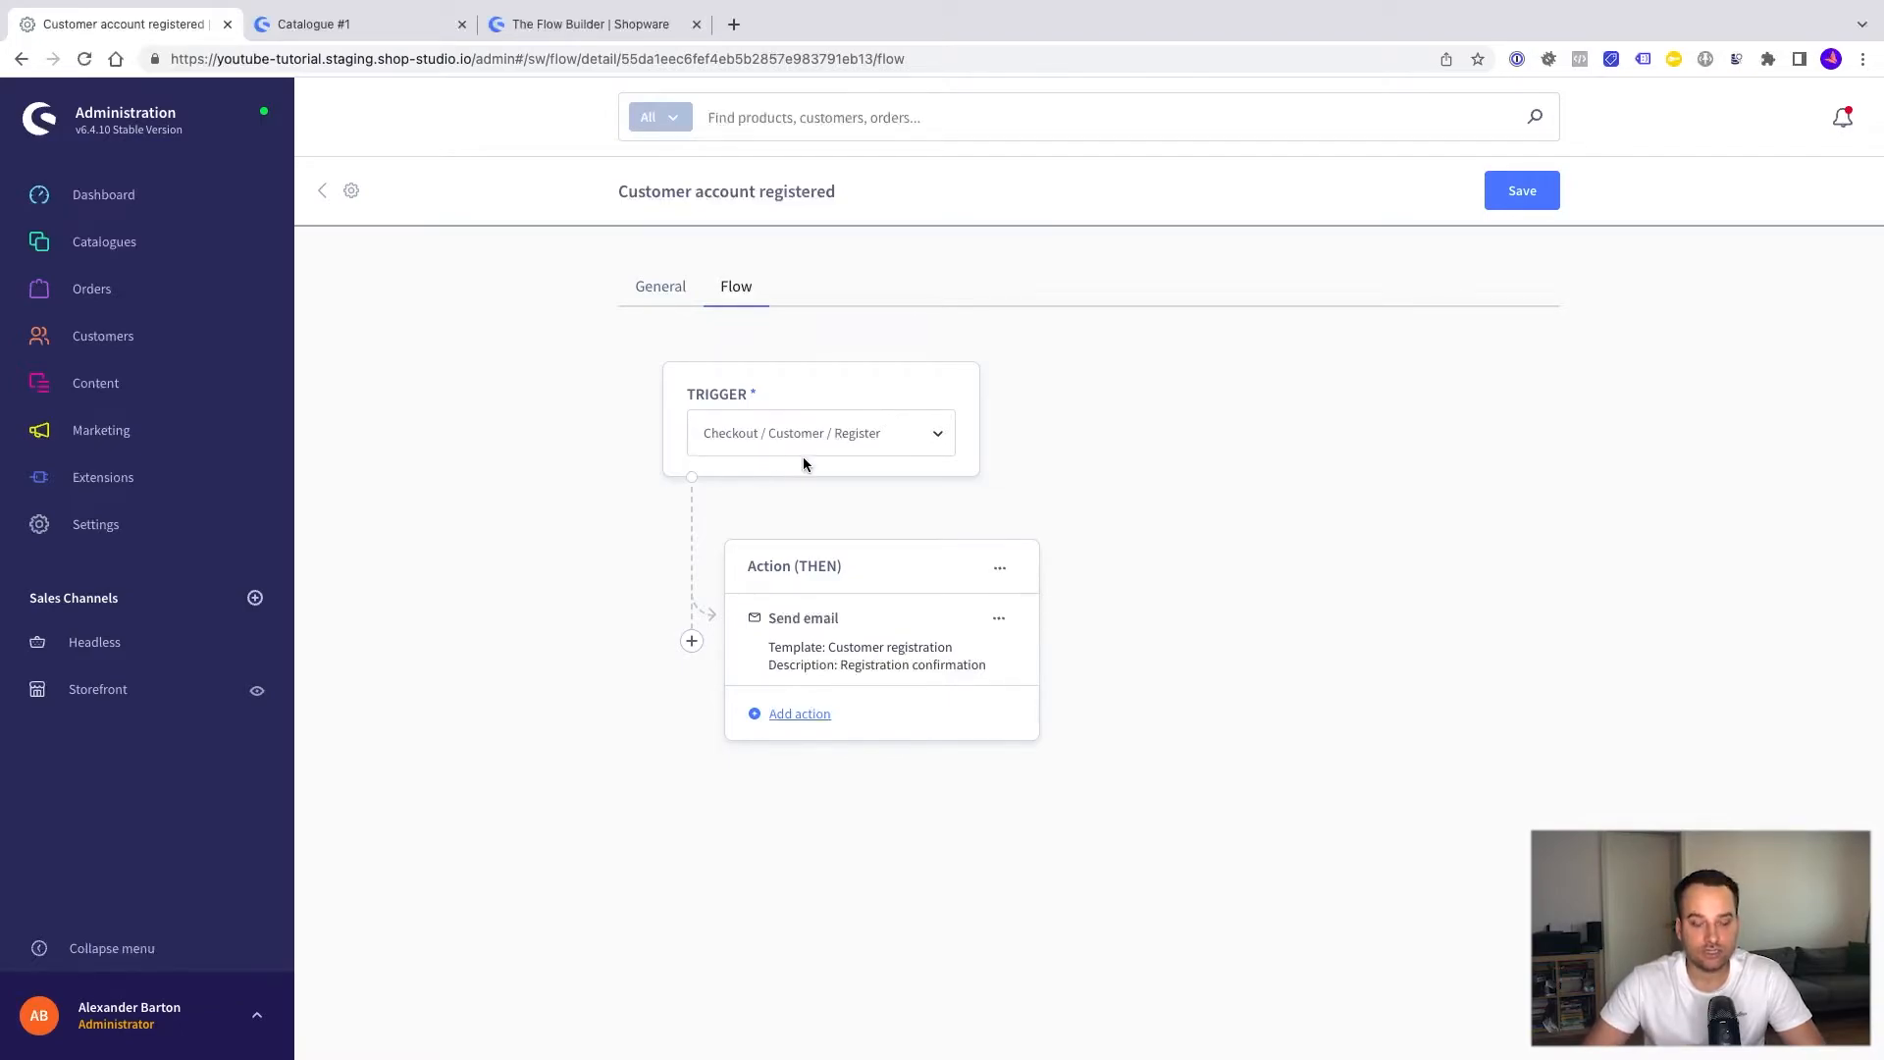
{"action": "left_click", "coordinate": [830, 438]}
{"action": "scroll", "coordinate": [847, 572], "scroll_direction": "up", "scroll_amount": 3}
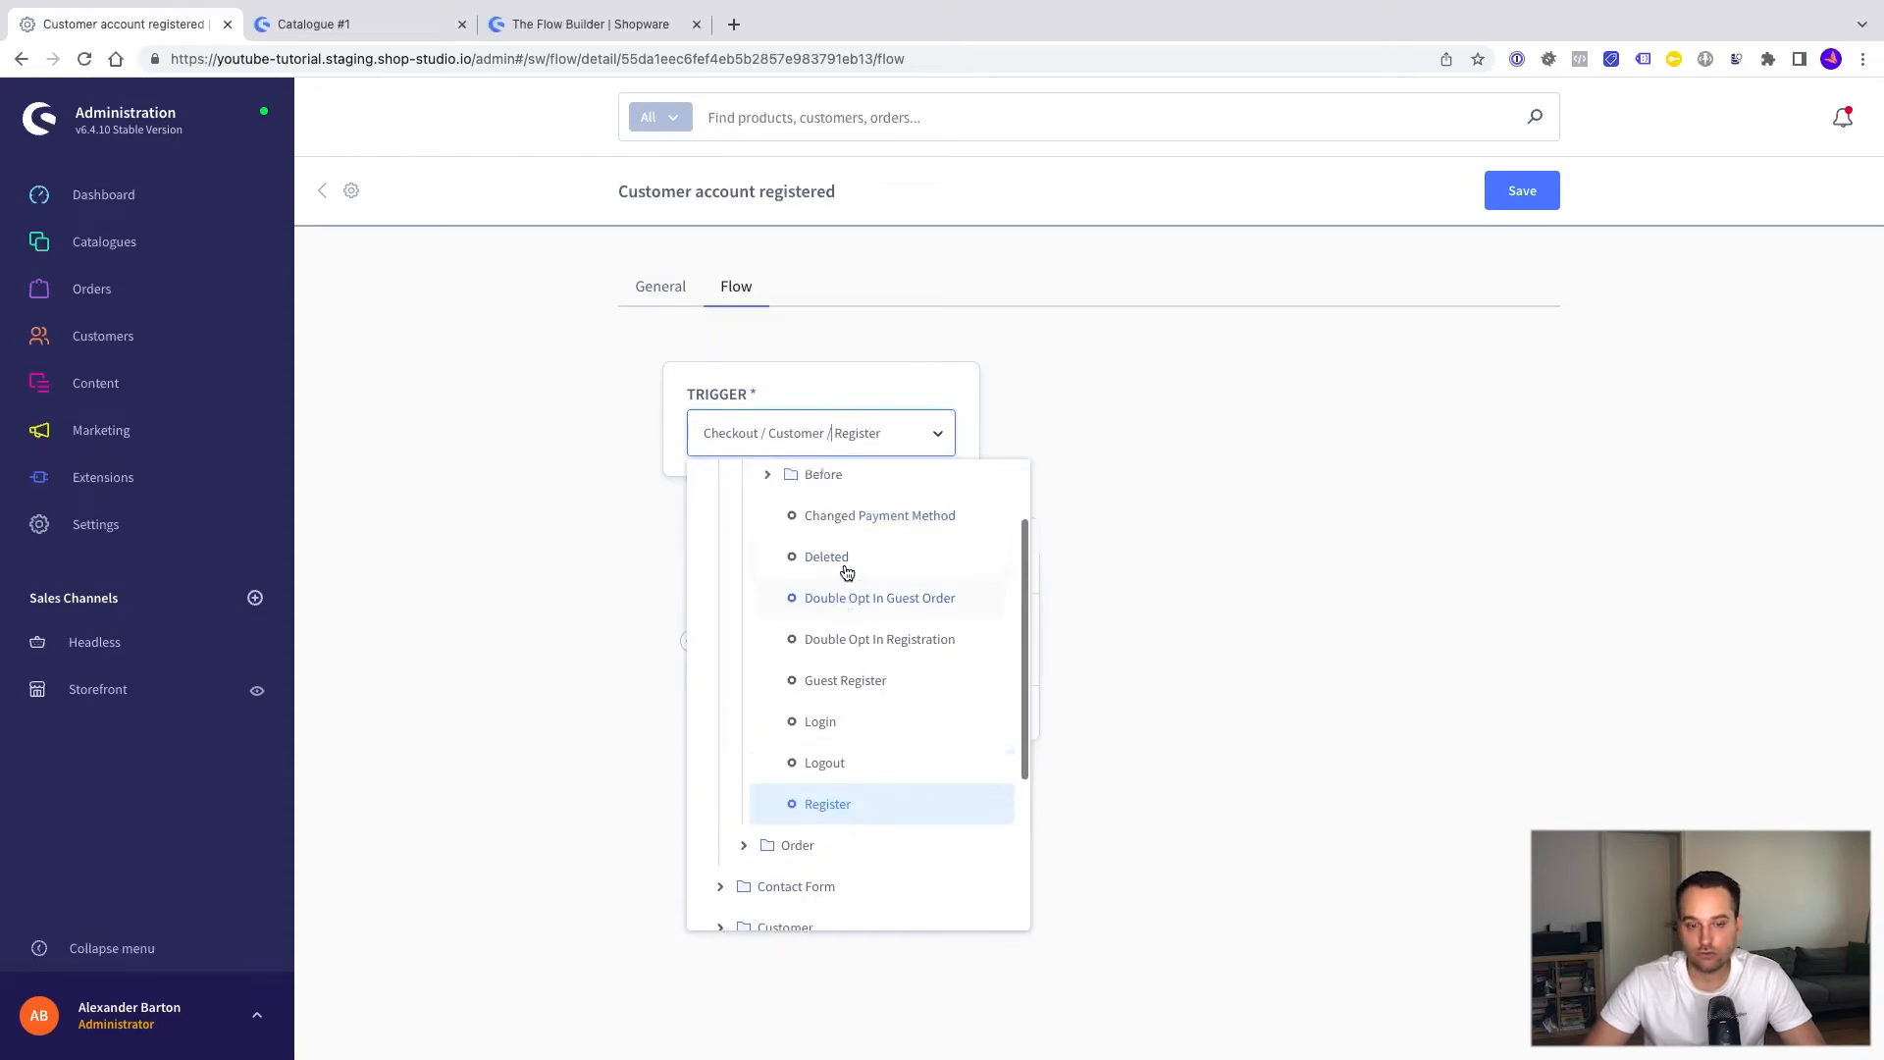
{"action": "left_click", "coordinate": [1242, 530]}
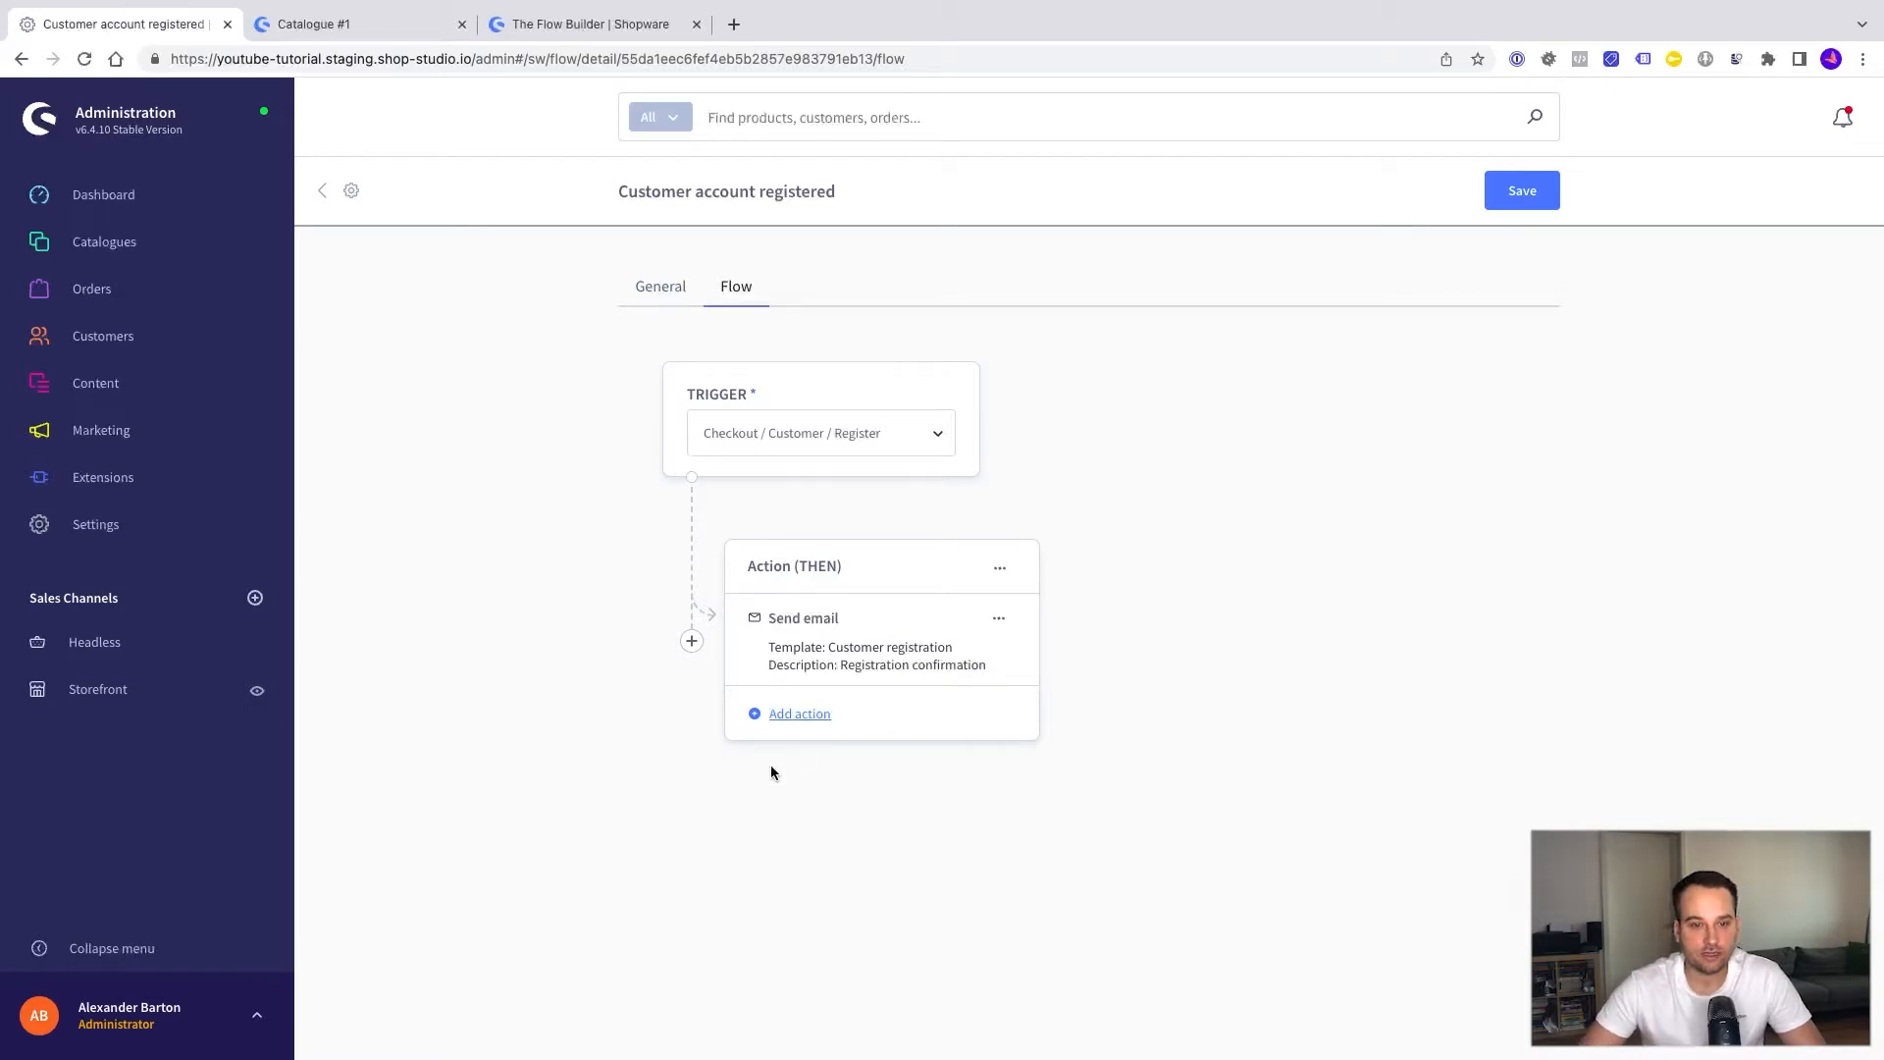
Step: Add a new branch below the send email action with the condition "Is standard customer group"
{"action": "left_click", "coordinate": [692, 641]}
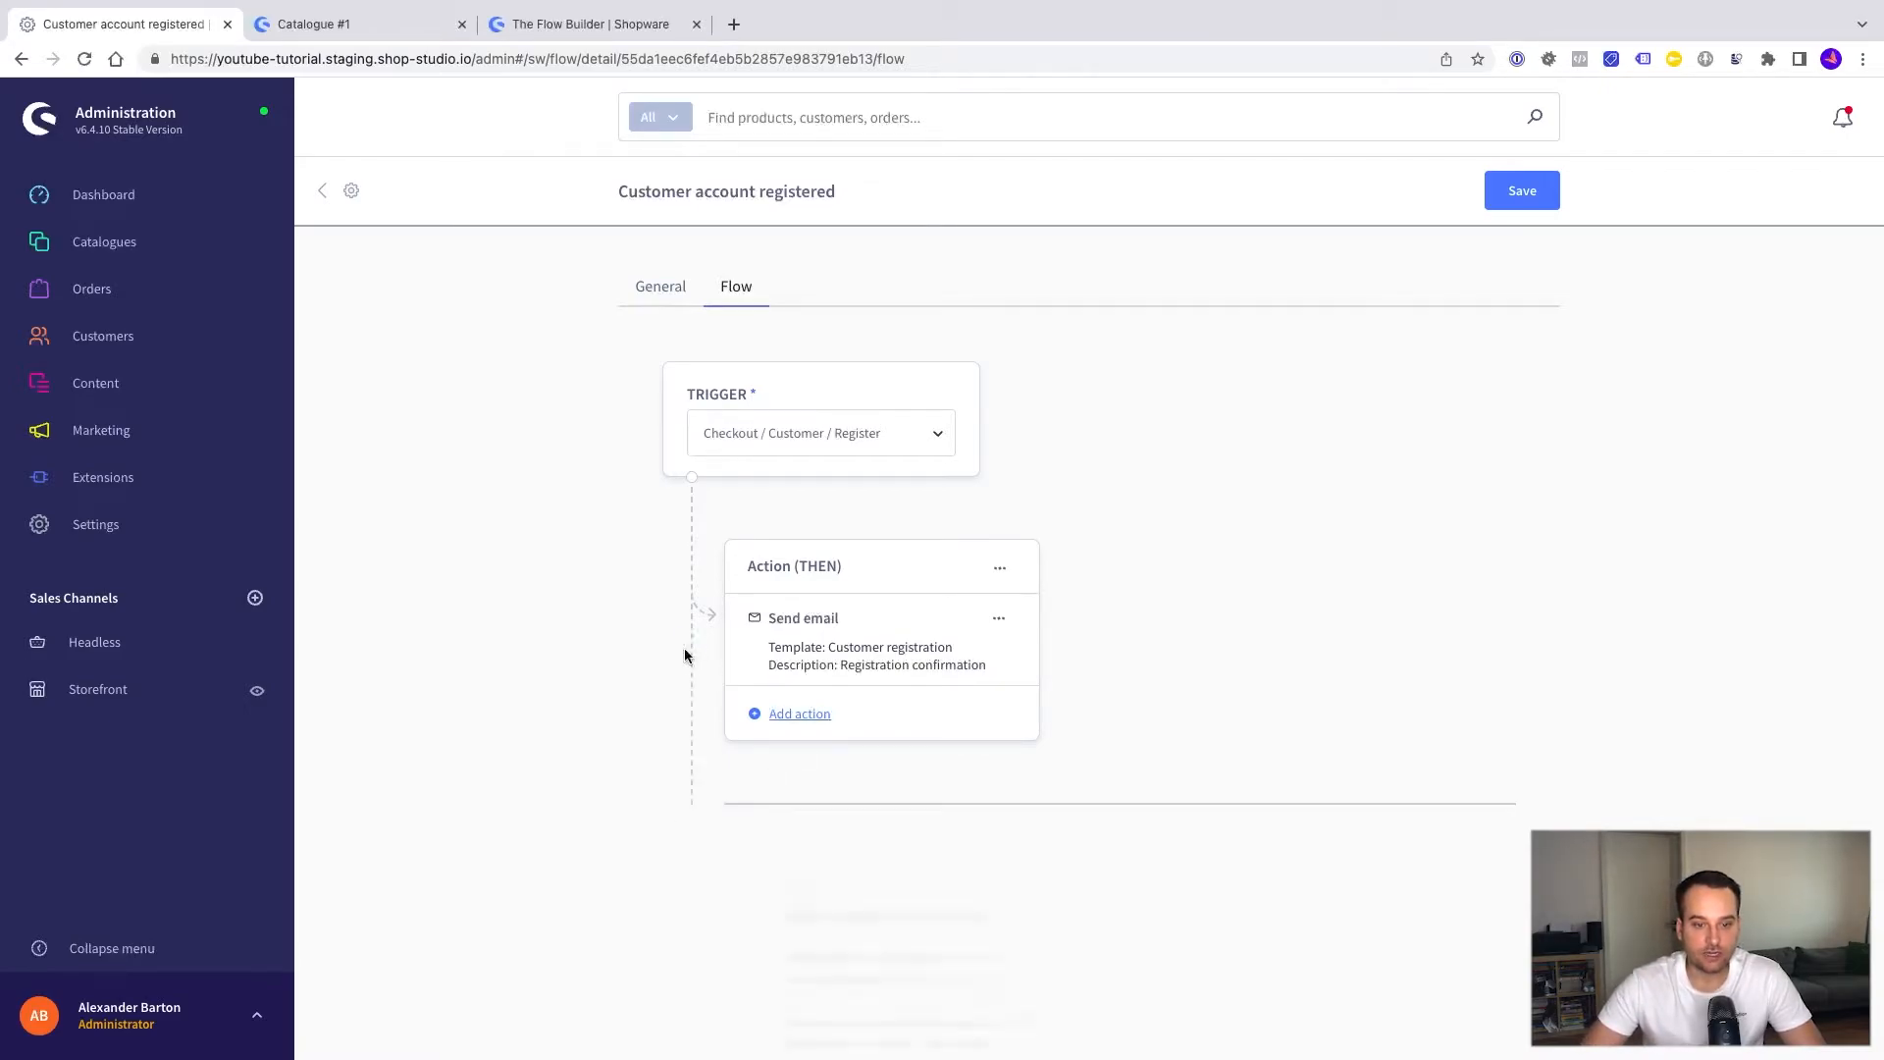
{"action": "scroll", "coordinate": [583, 756], "scroll_direction": "down", "scroll_amount": 2}
{"action": "scroll", "coordinate": [583, 757], "scroll_direction": "down", "scroll_amount": 2}
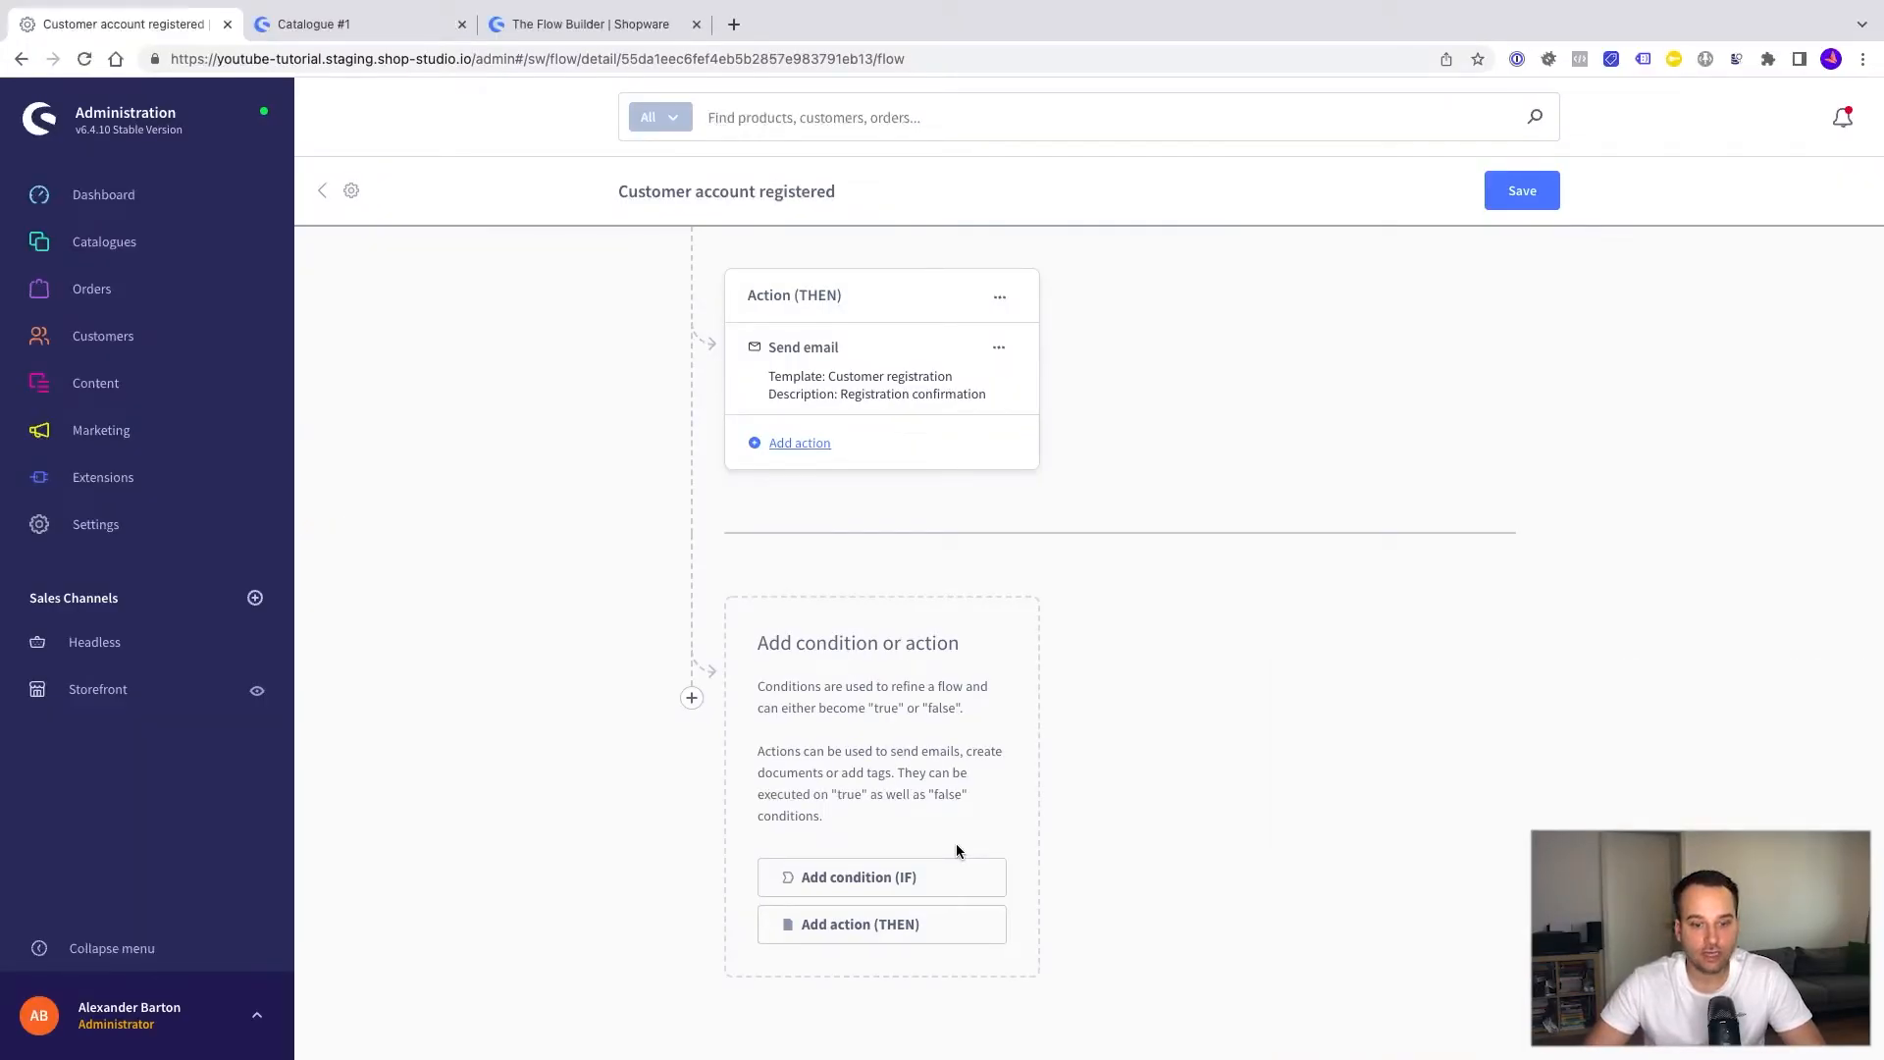
{"action": "left_click", "coordinate": [889, 890]}
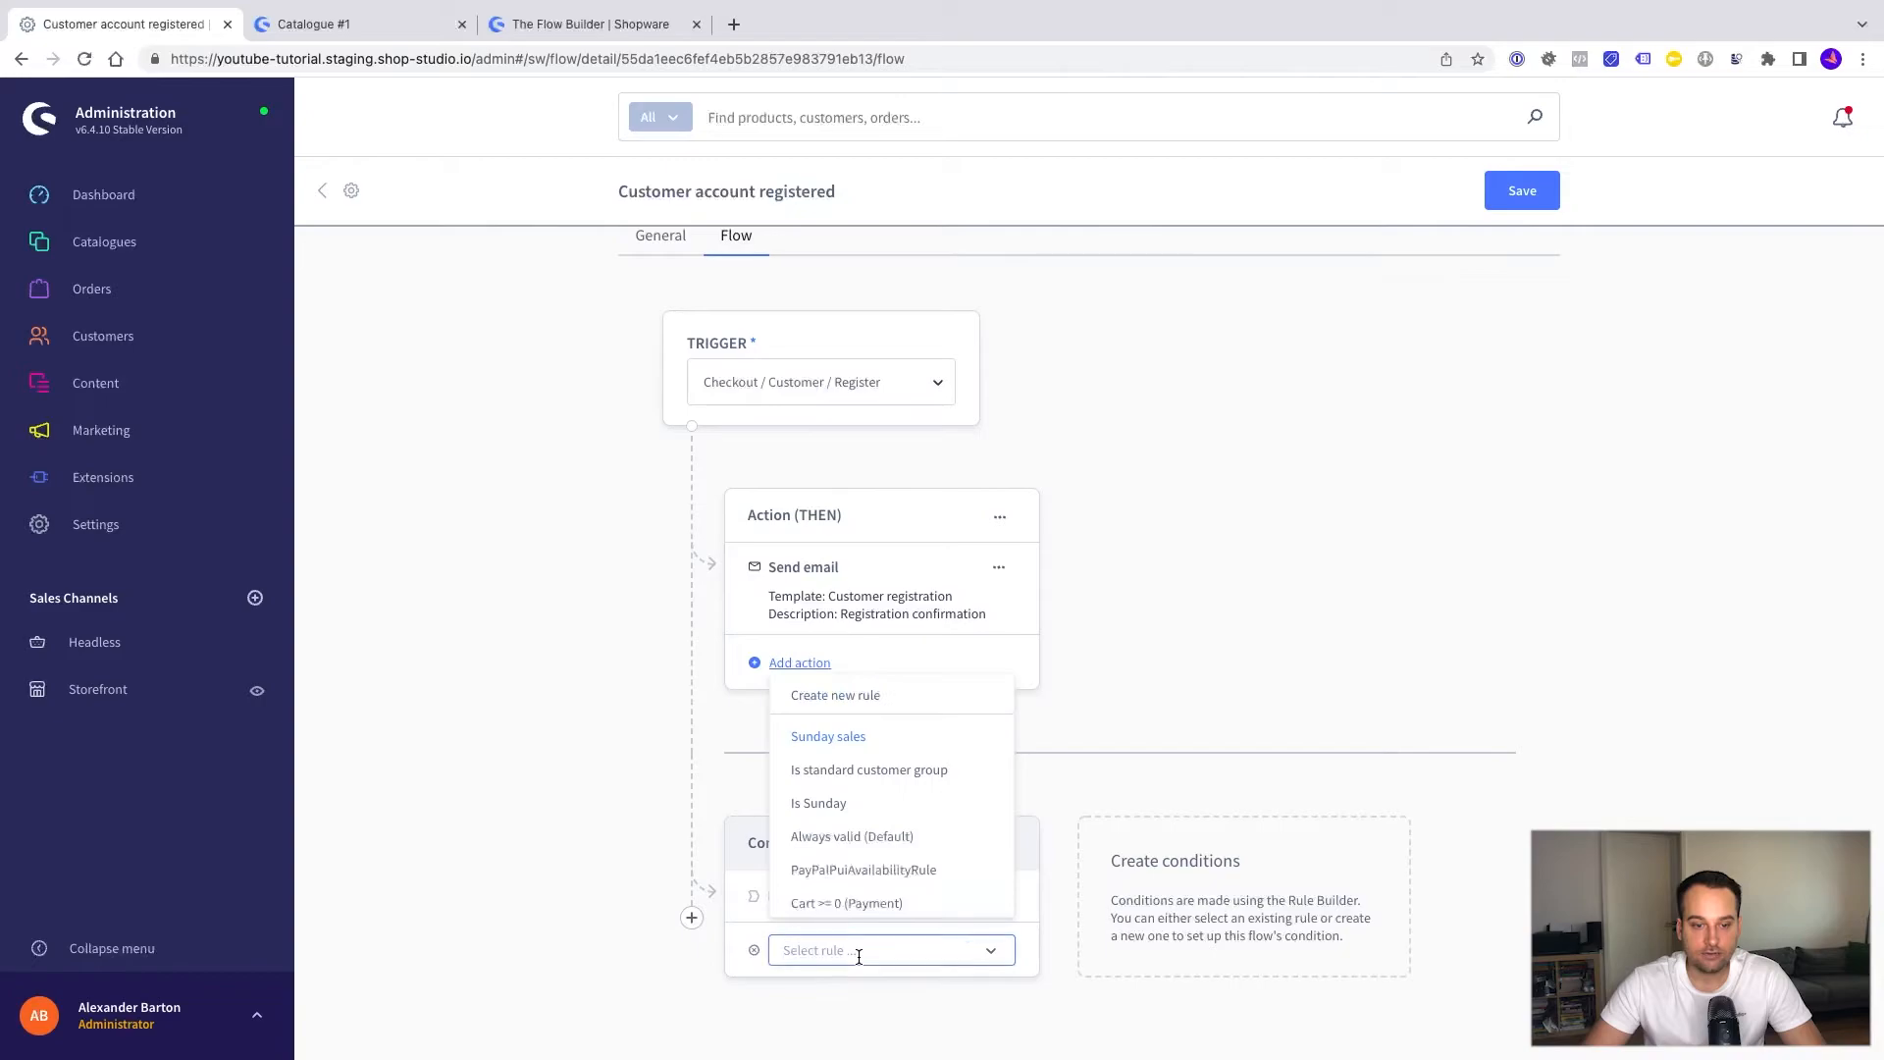
{"action": "left_click", "coordinate": [870, 772]}
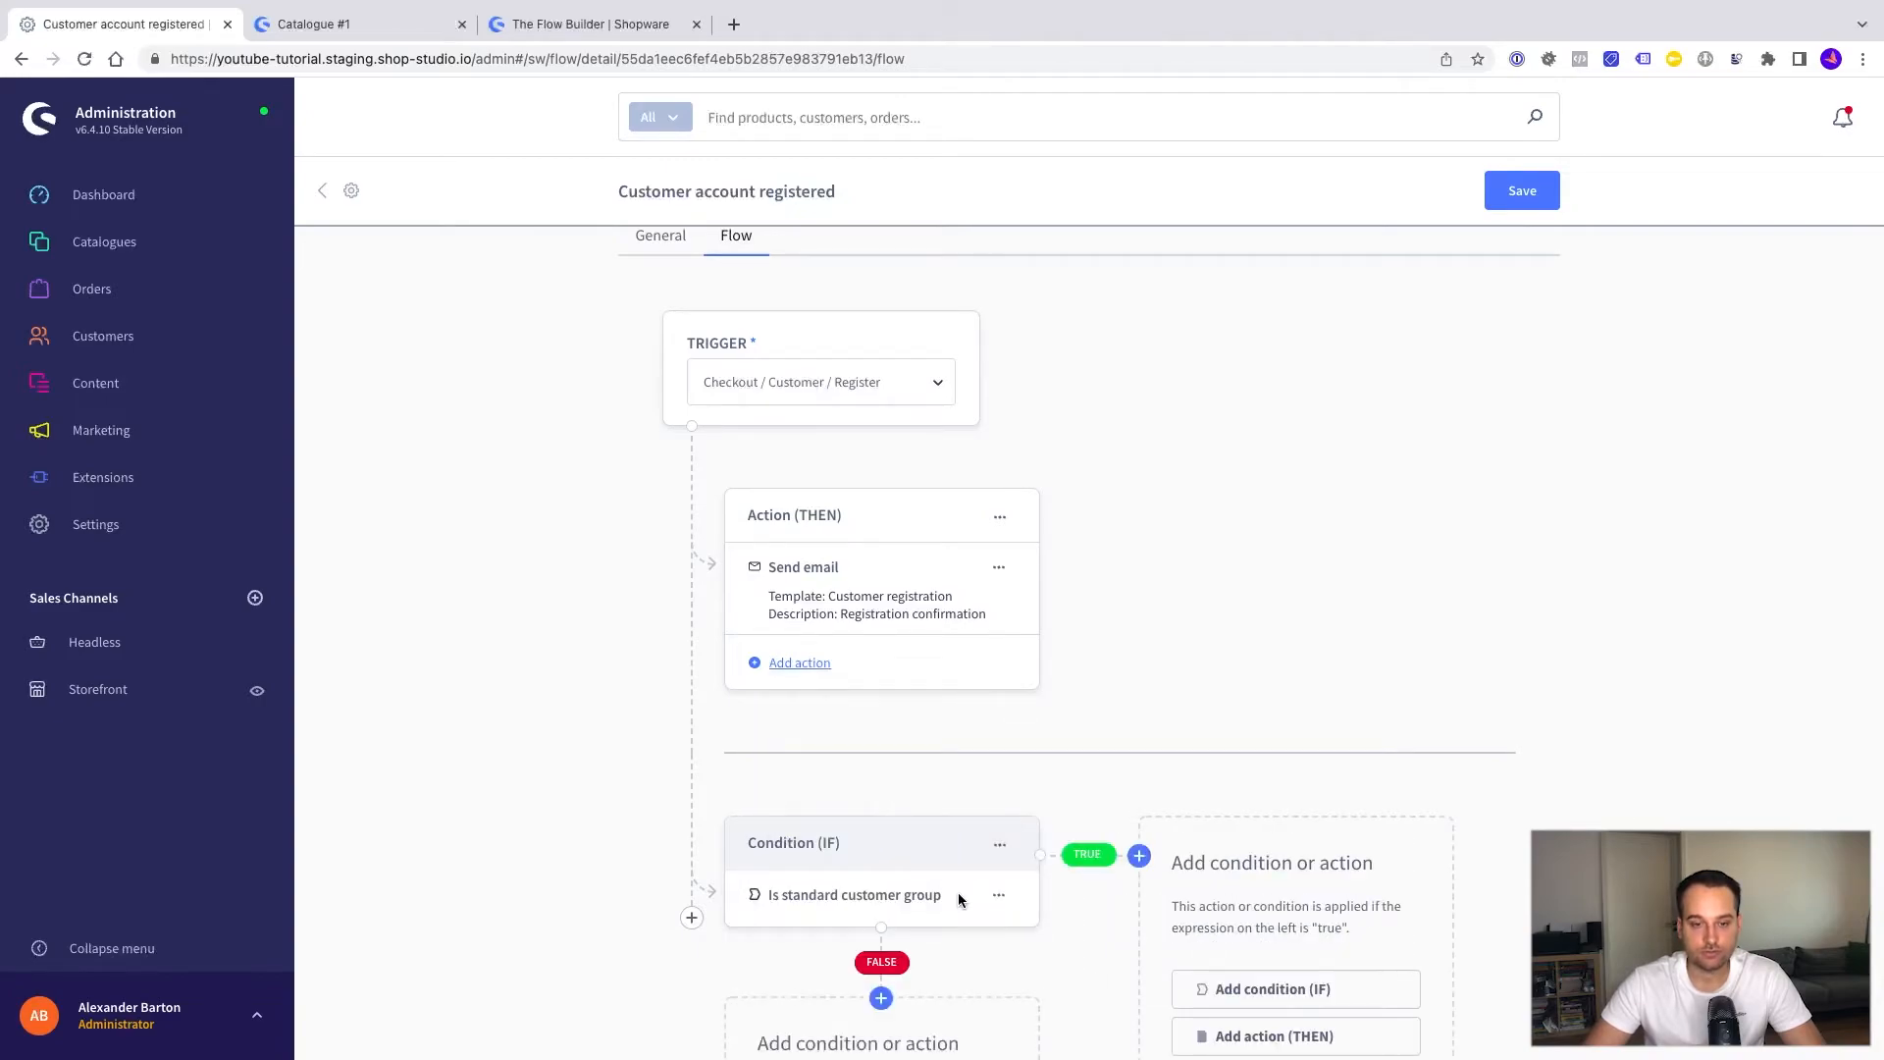
Step: Add an Add tag action to the condition's TRUE branch that gives the customer a new "Belongs to standard group" tag
{"action": "scroll", "coordinate": [958, 892], "scroll_direction": "down", "scroll_amount": 3}
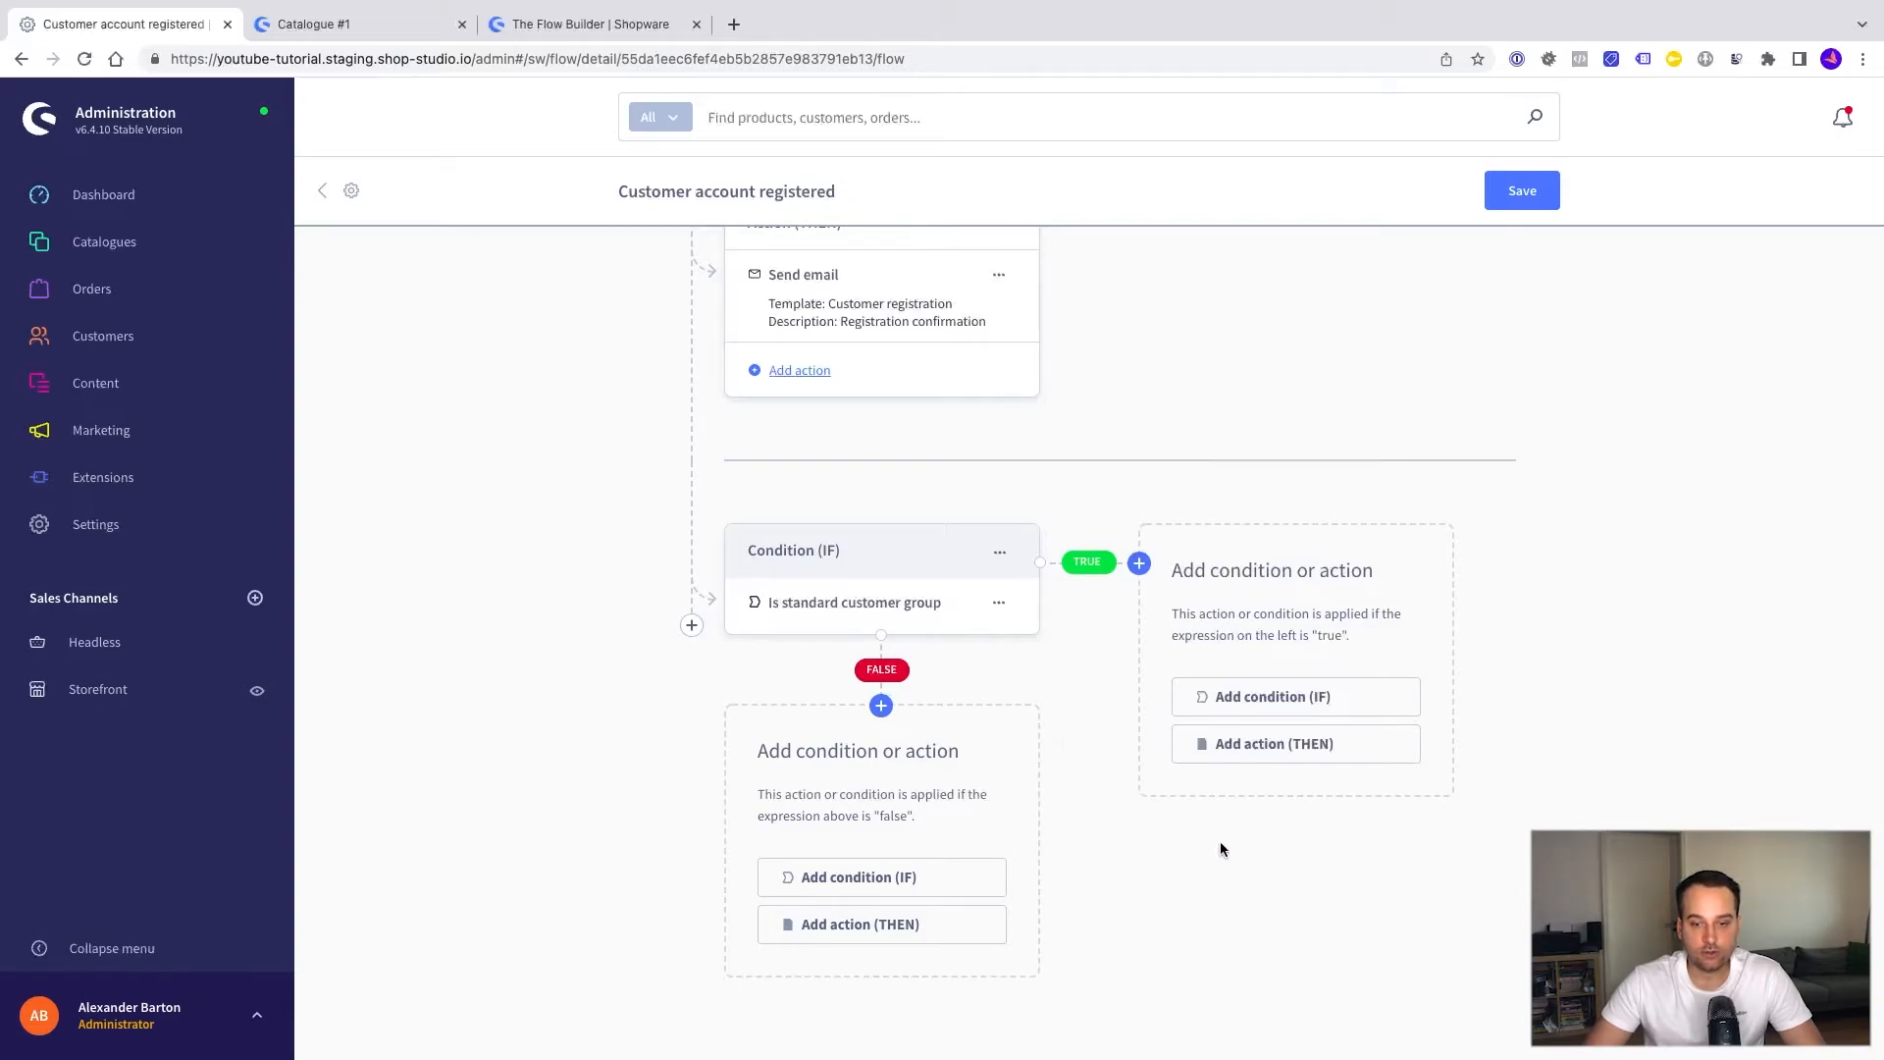
{"action": "left_click", "coordinate": [1275, 742]}
{"action": "left_click", "coordinate": [1256, 659]}
{"action": "left_click", "coordinate": [1254, 695]}
{"action": "left_click", "coordinate": [815, 612]}
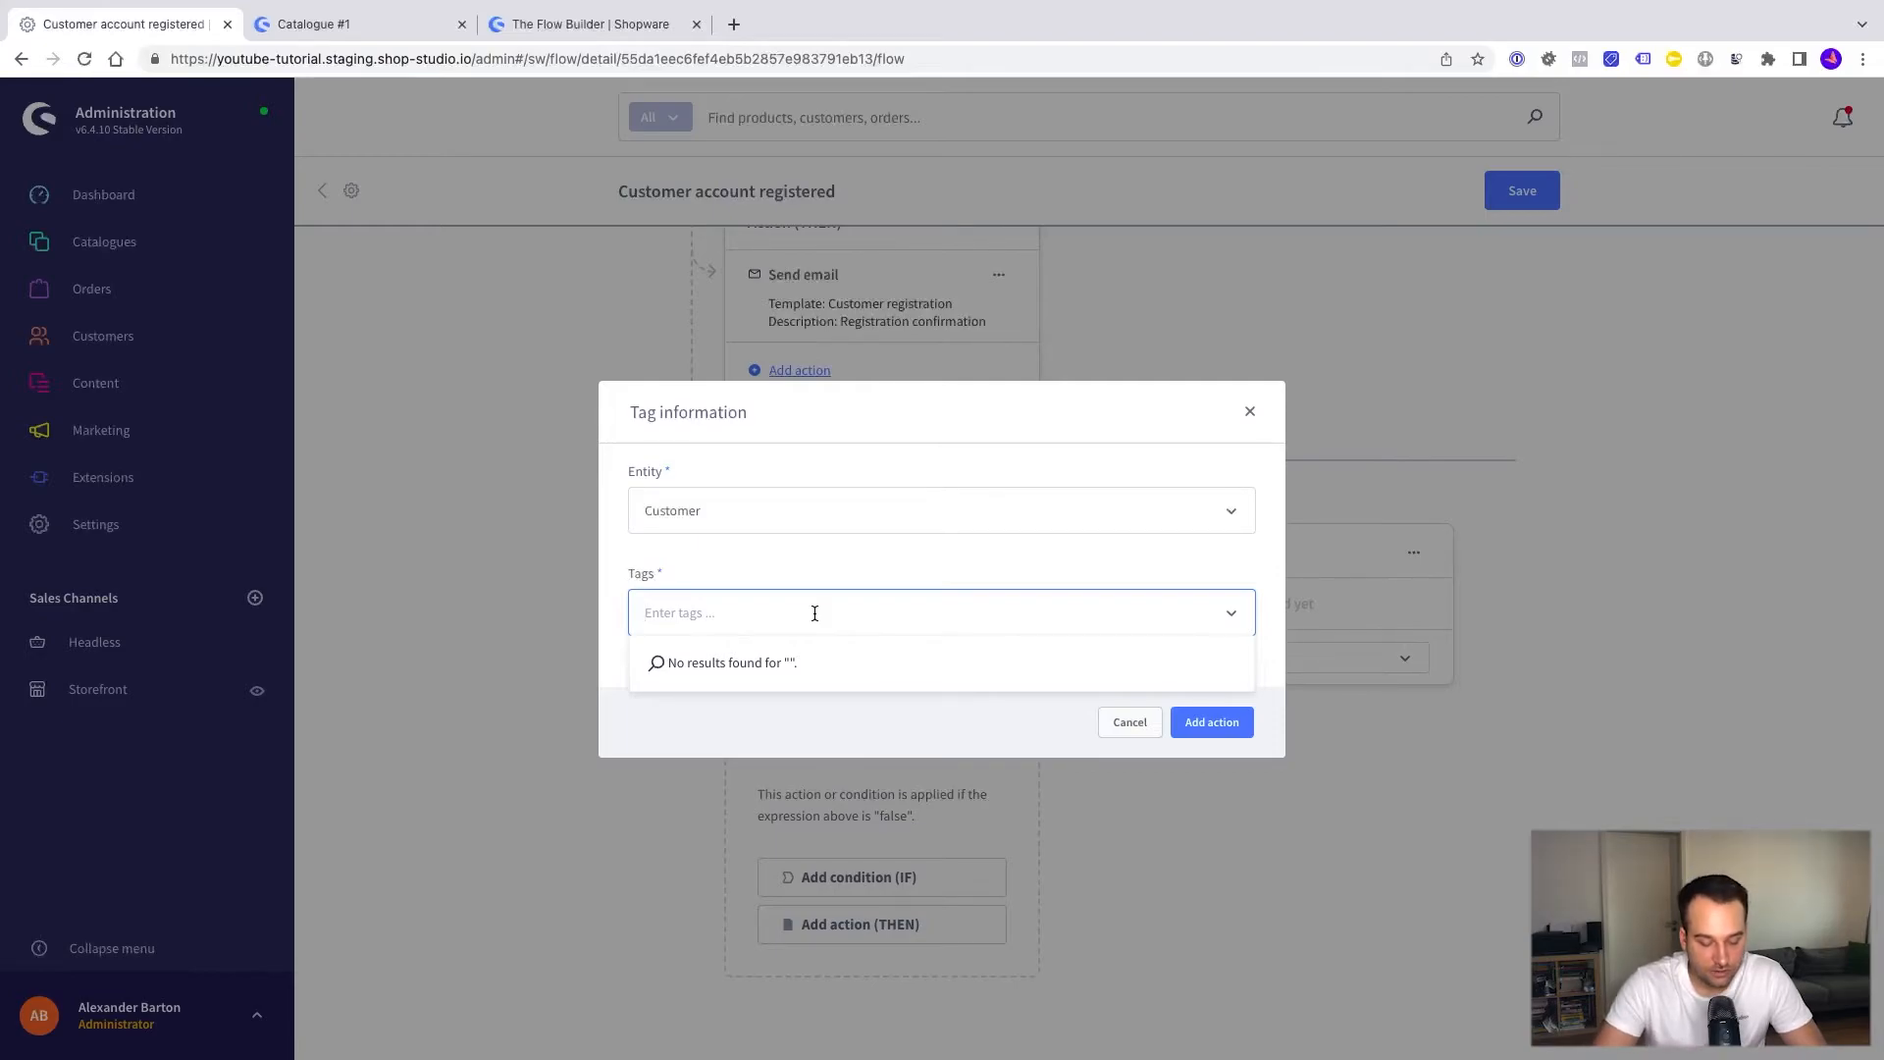
{"action": "type", "text": "Belongs"}
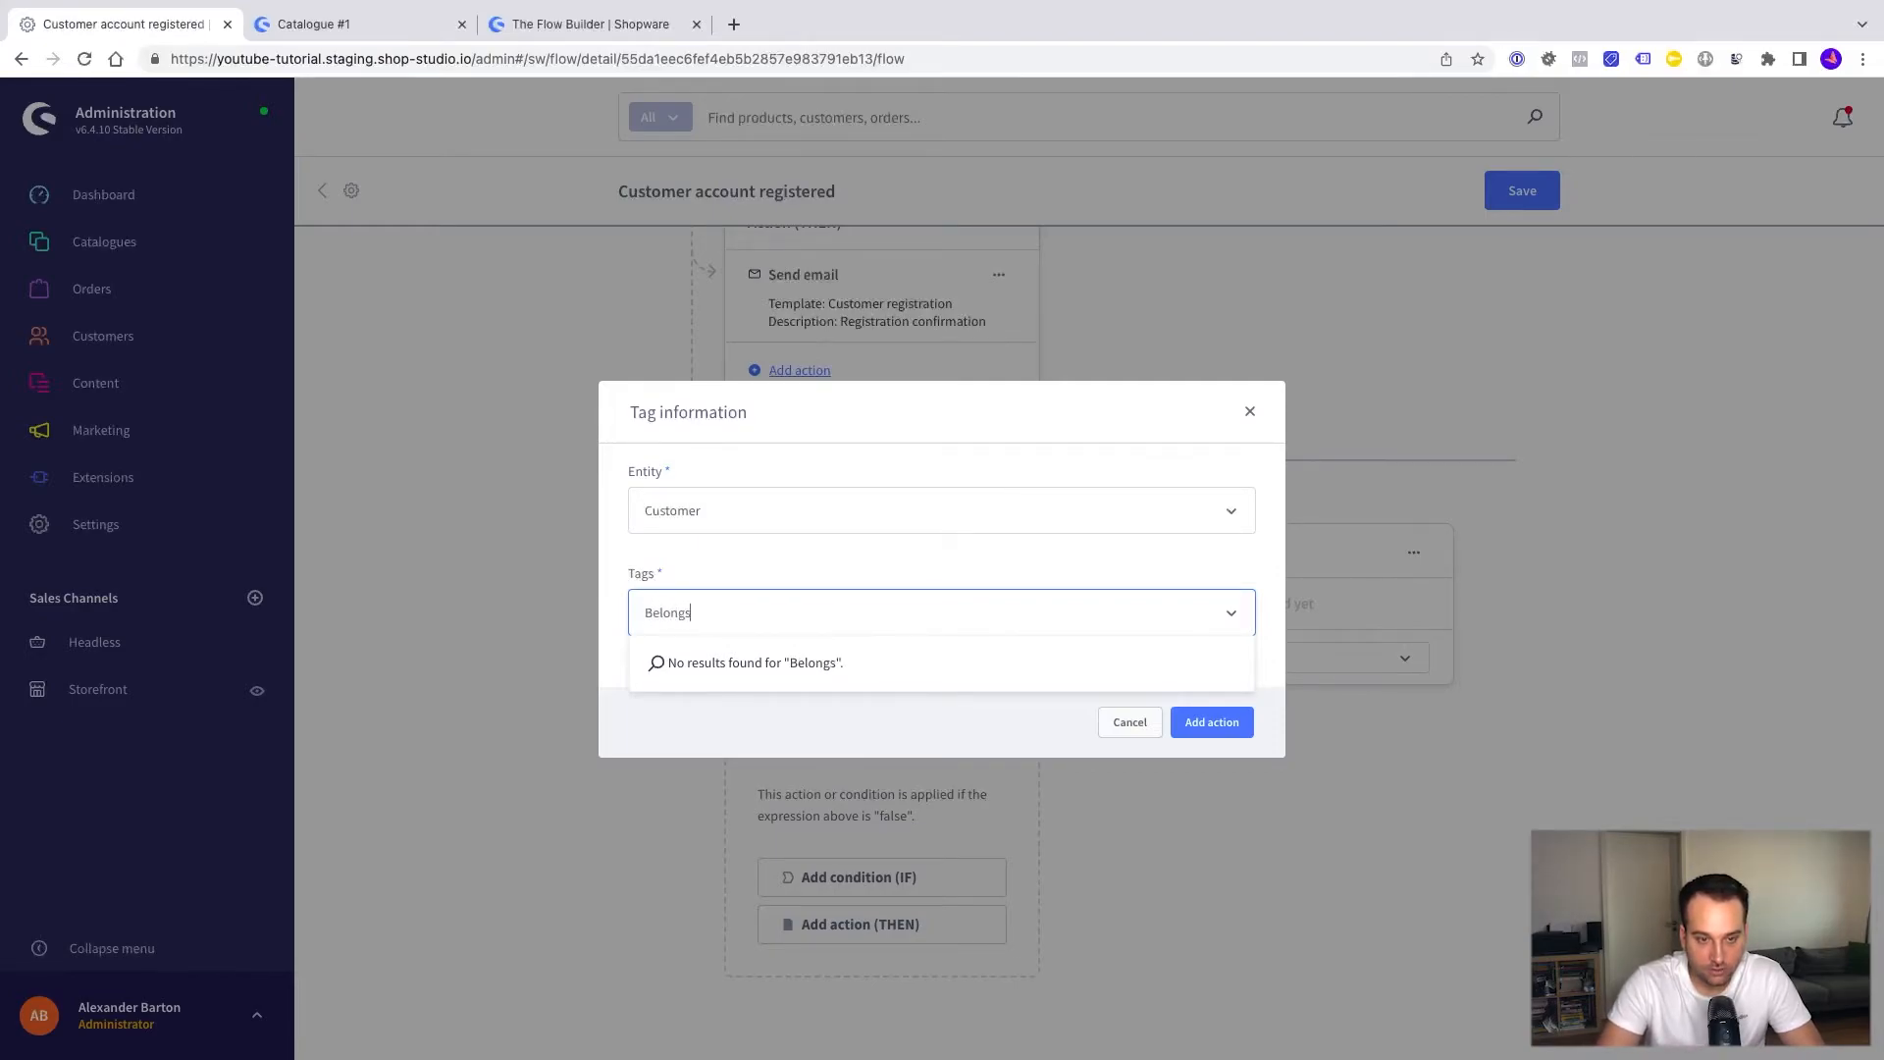
{"action": "type", "text": " to standard"}
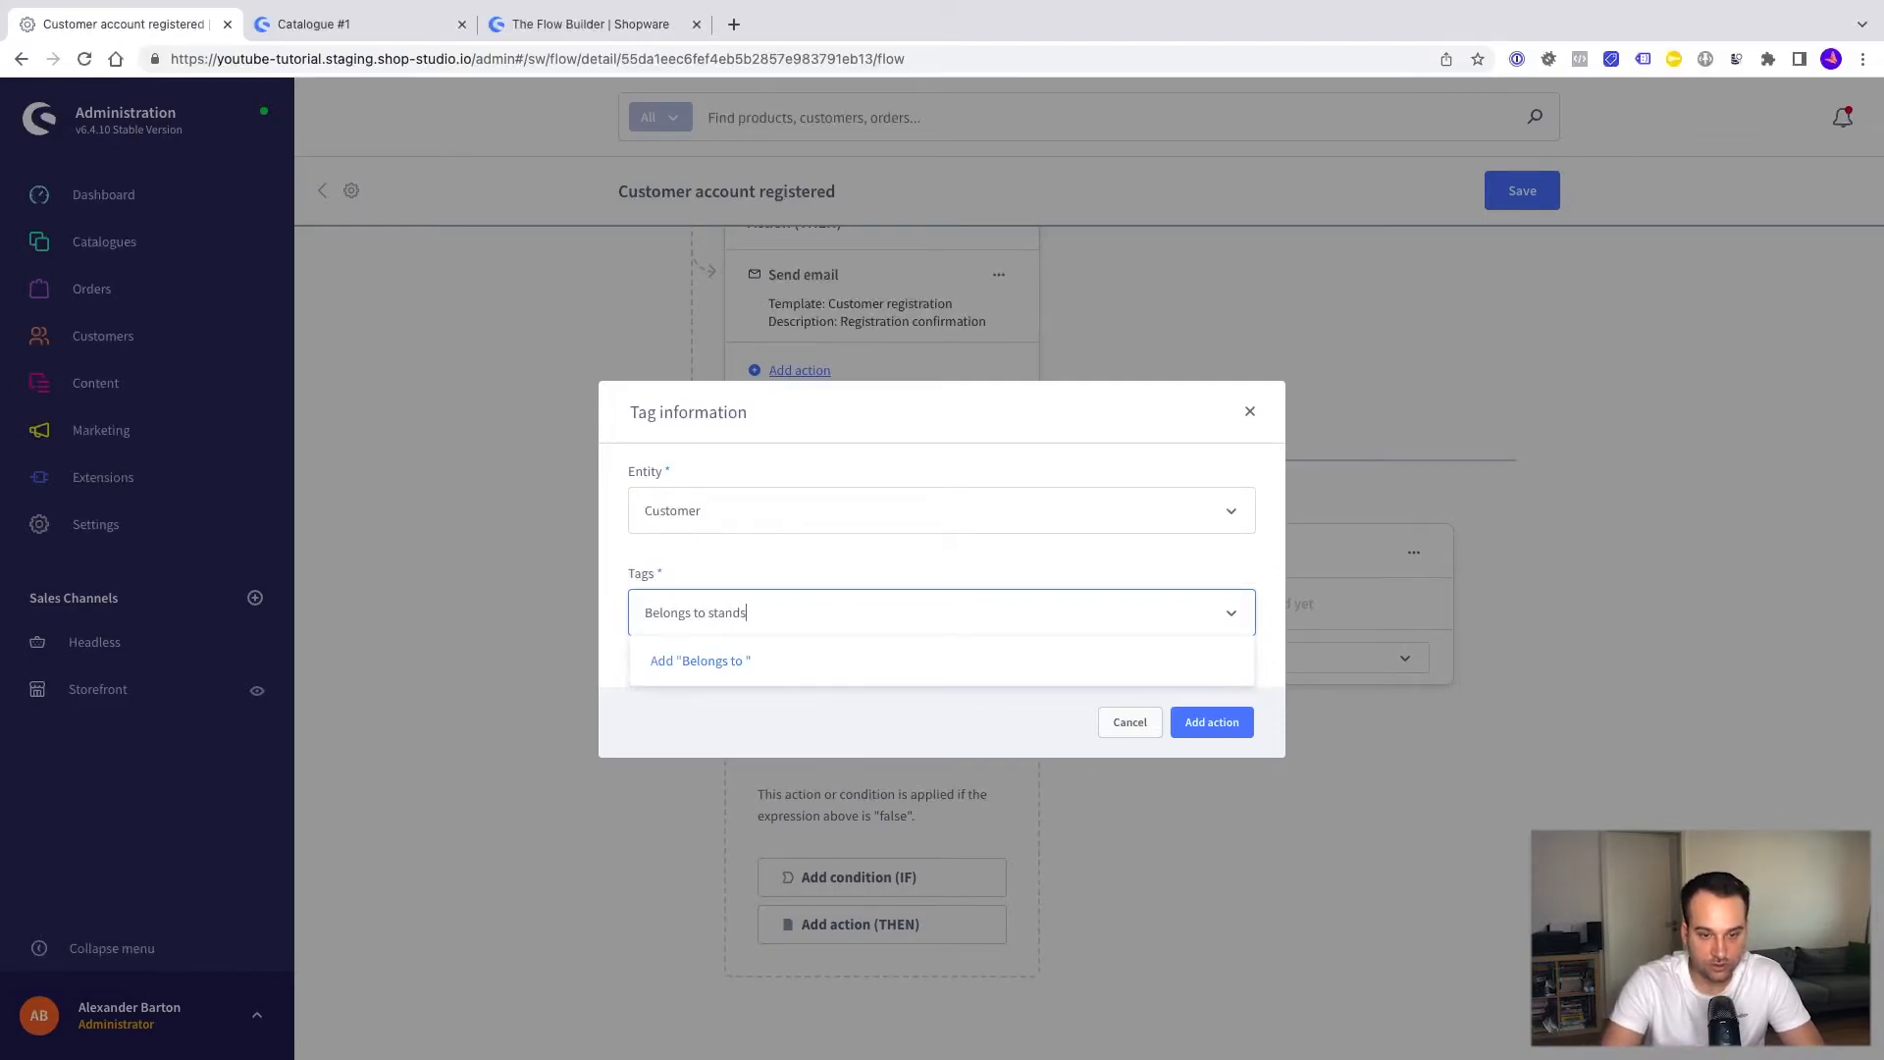
{"action": "type", "text": " group"}
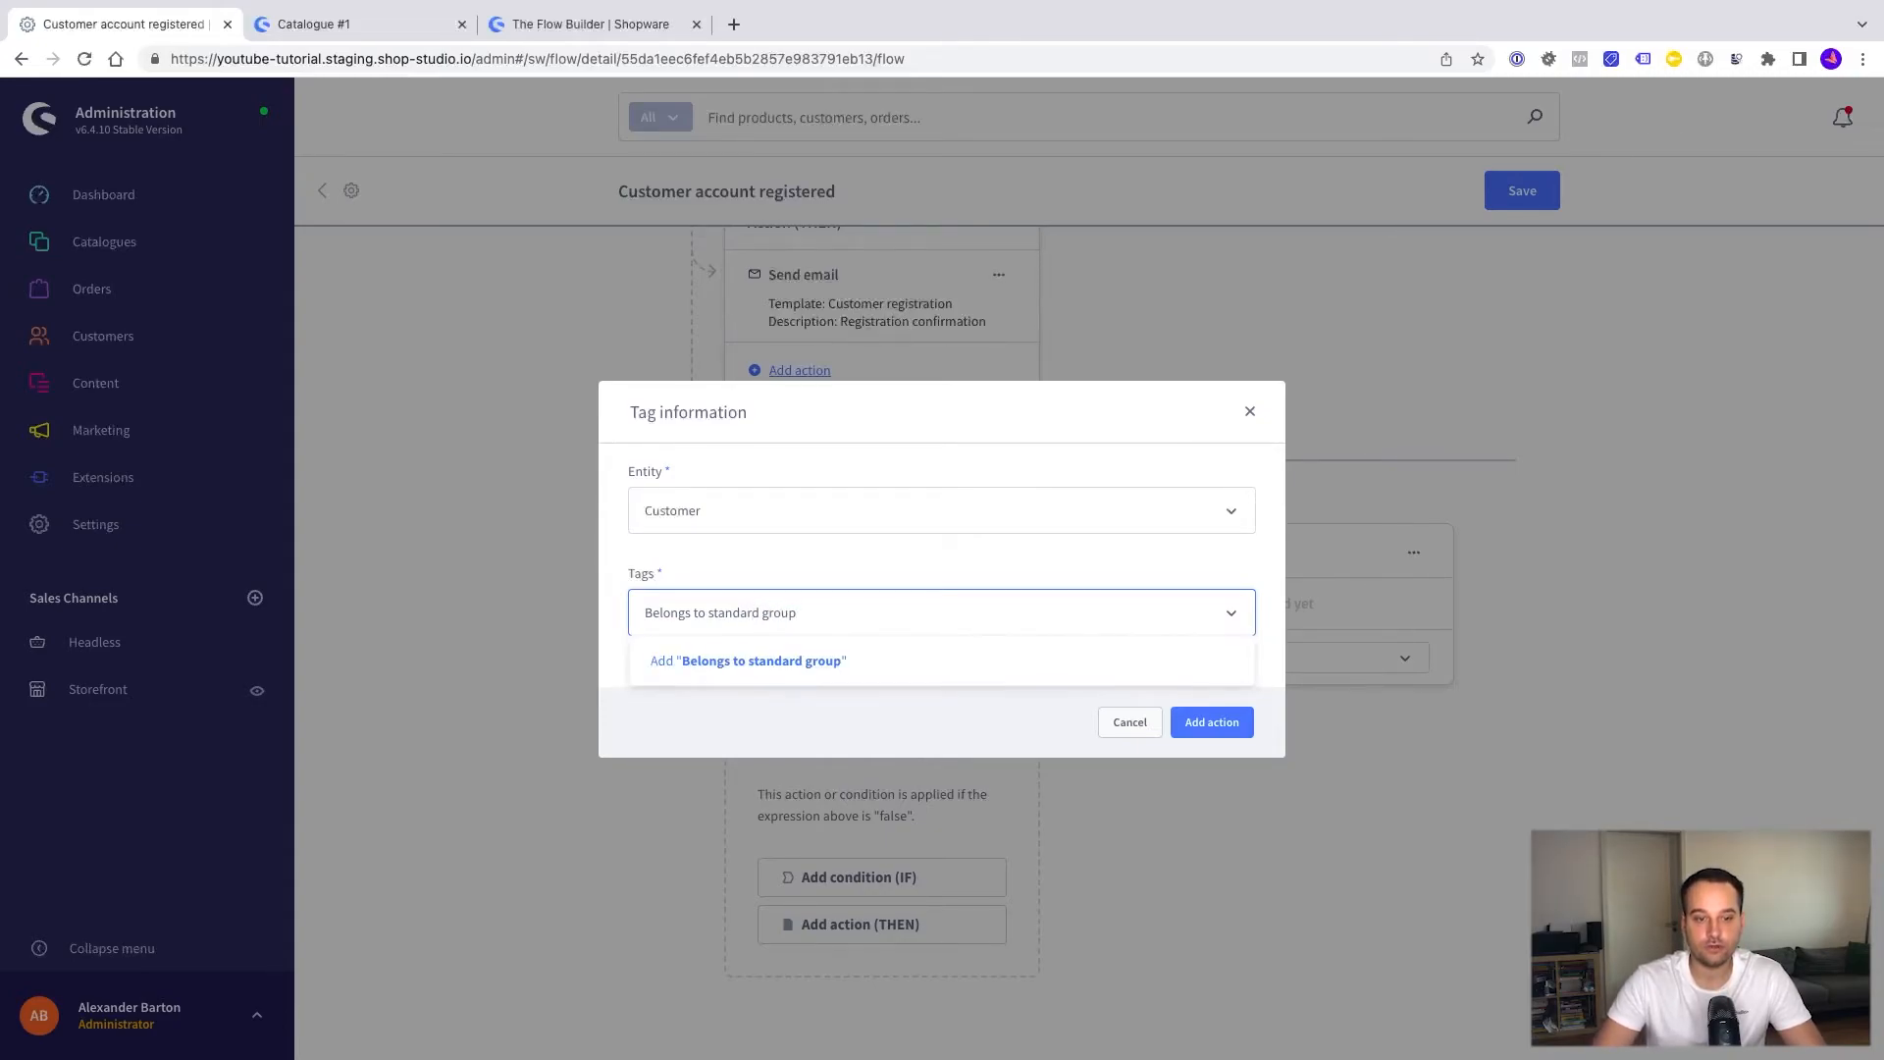
{"action": "key", "text": "Return"}
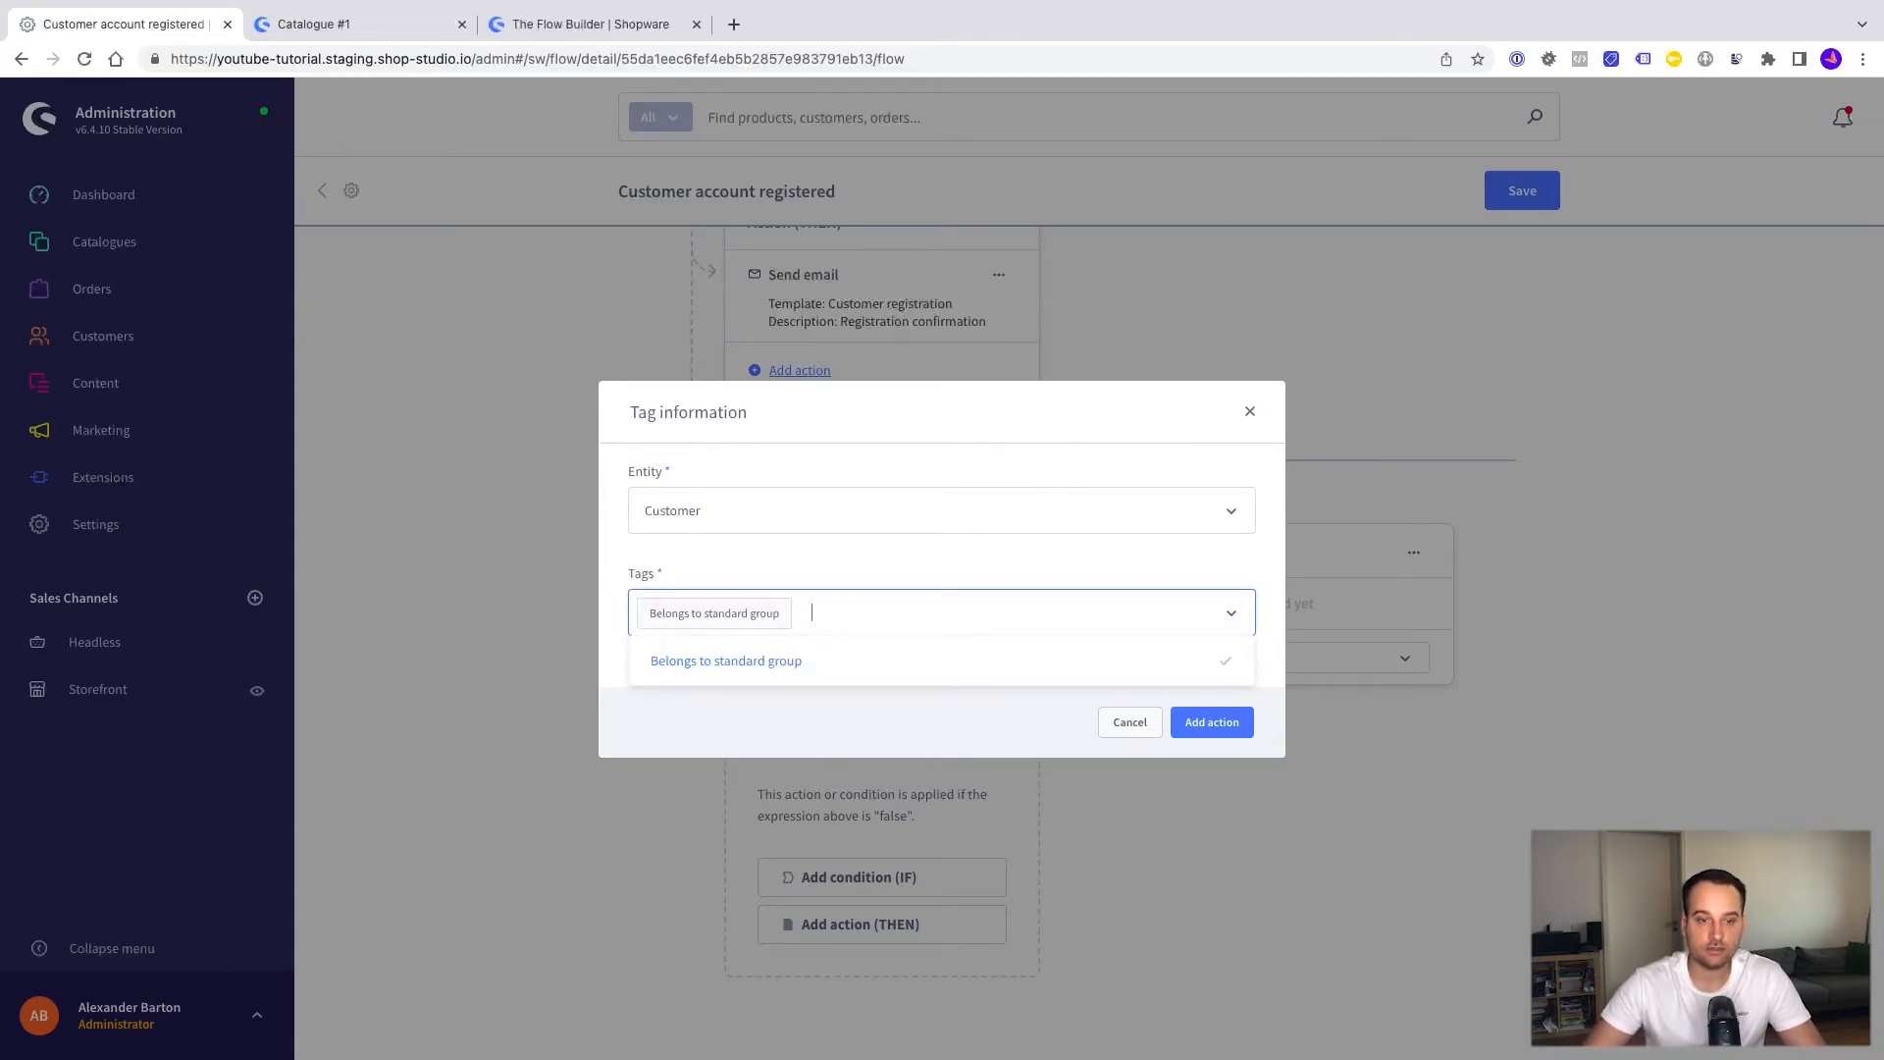
{"action": "left_click", "coordinate": [1195, 724]}
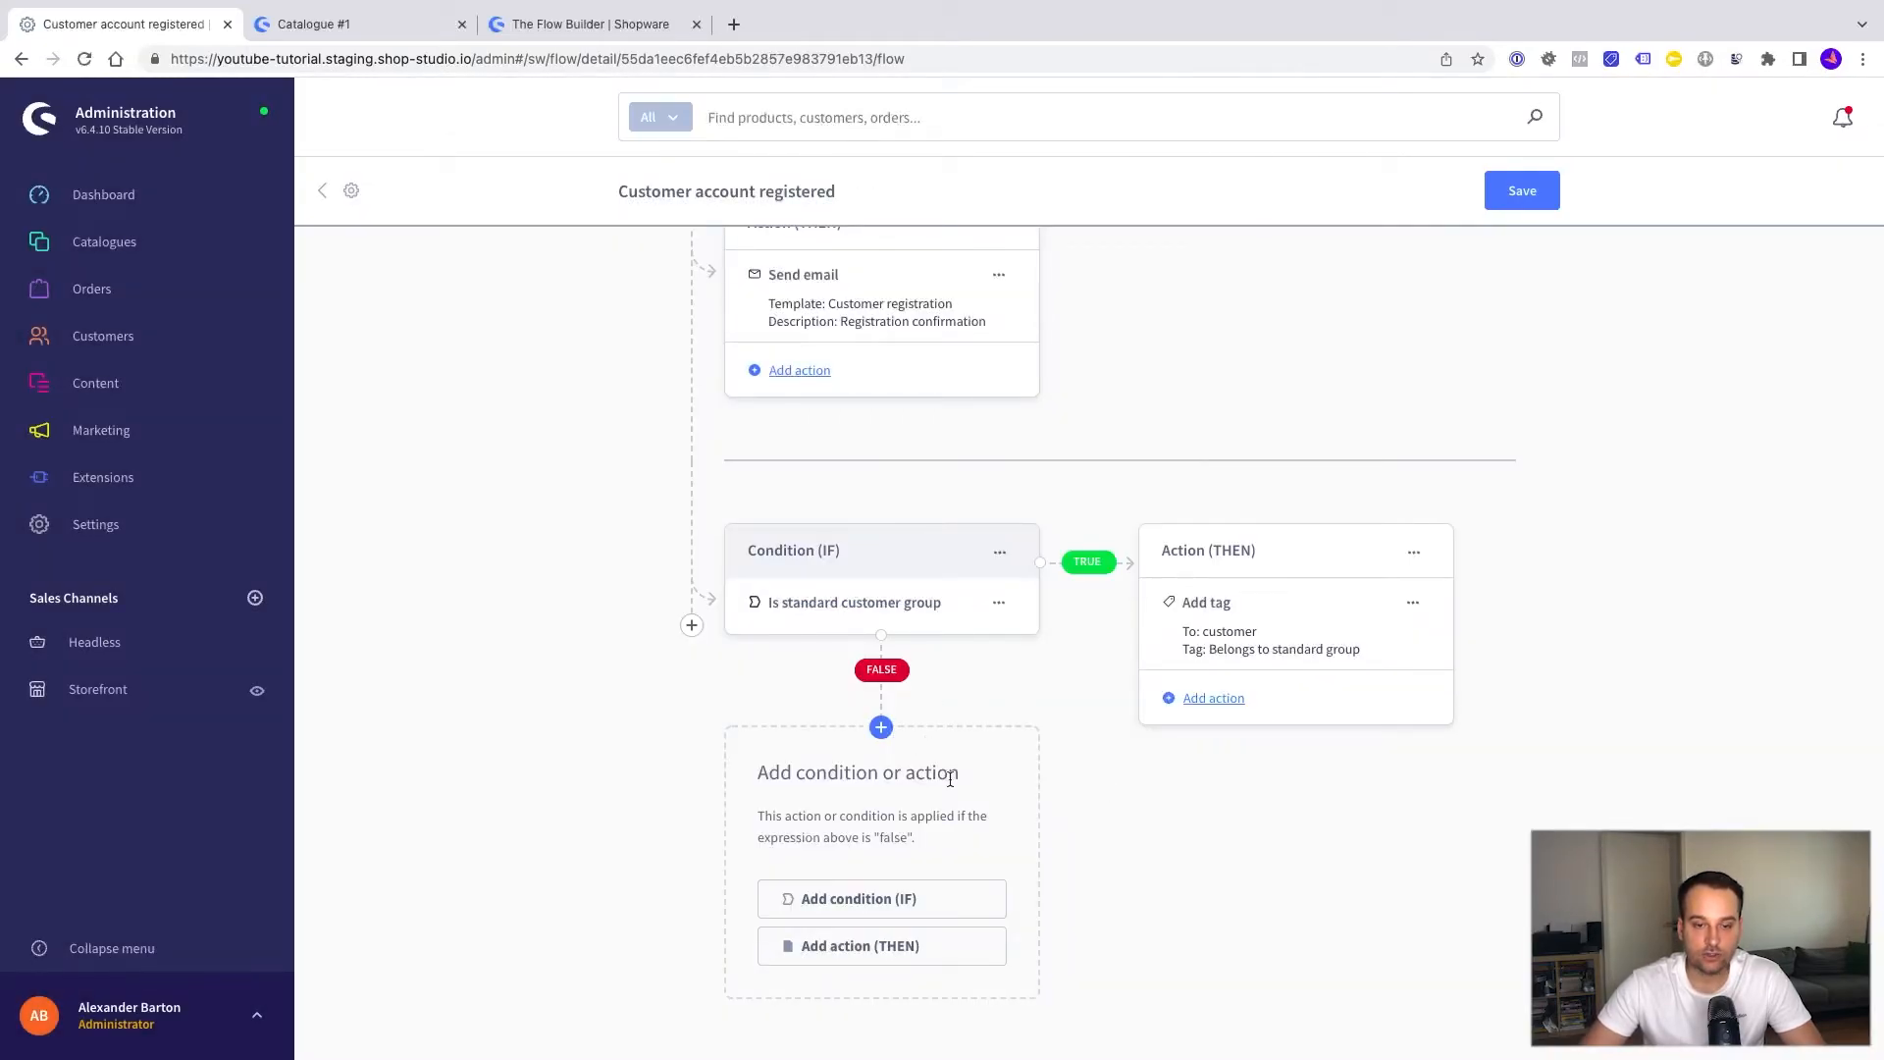
Step: Add a Change customer status action set to Inactive to the condition's FALSE branch and save the flow
{"action": "left_click", "coordinate": [930, 948]}
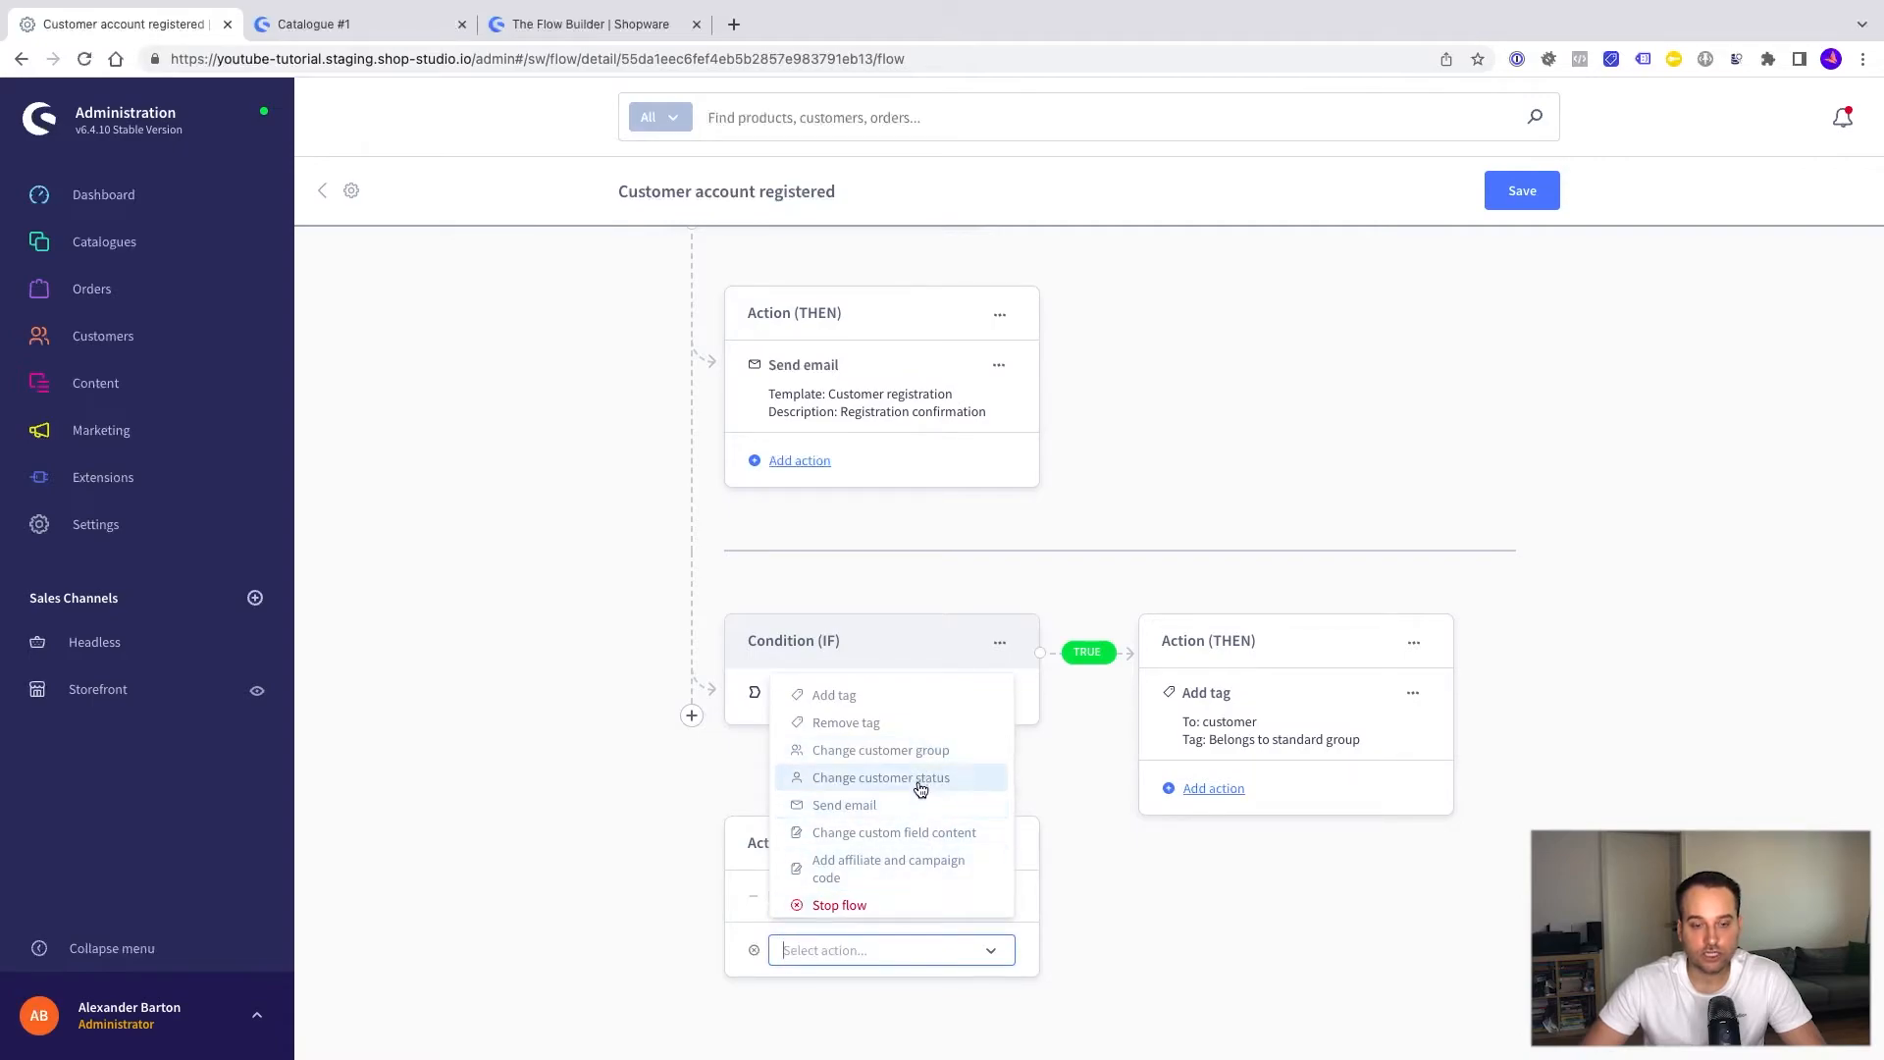
{"action": "left_click", "coordinate": [920, 780]}
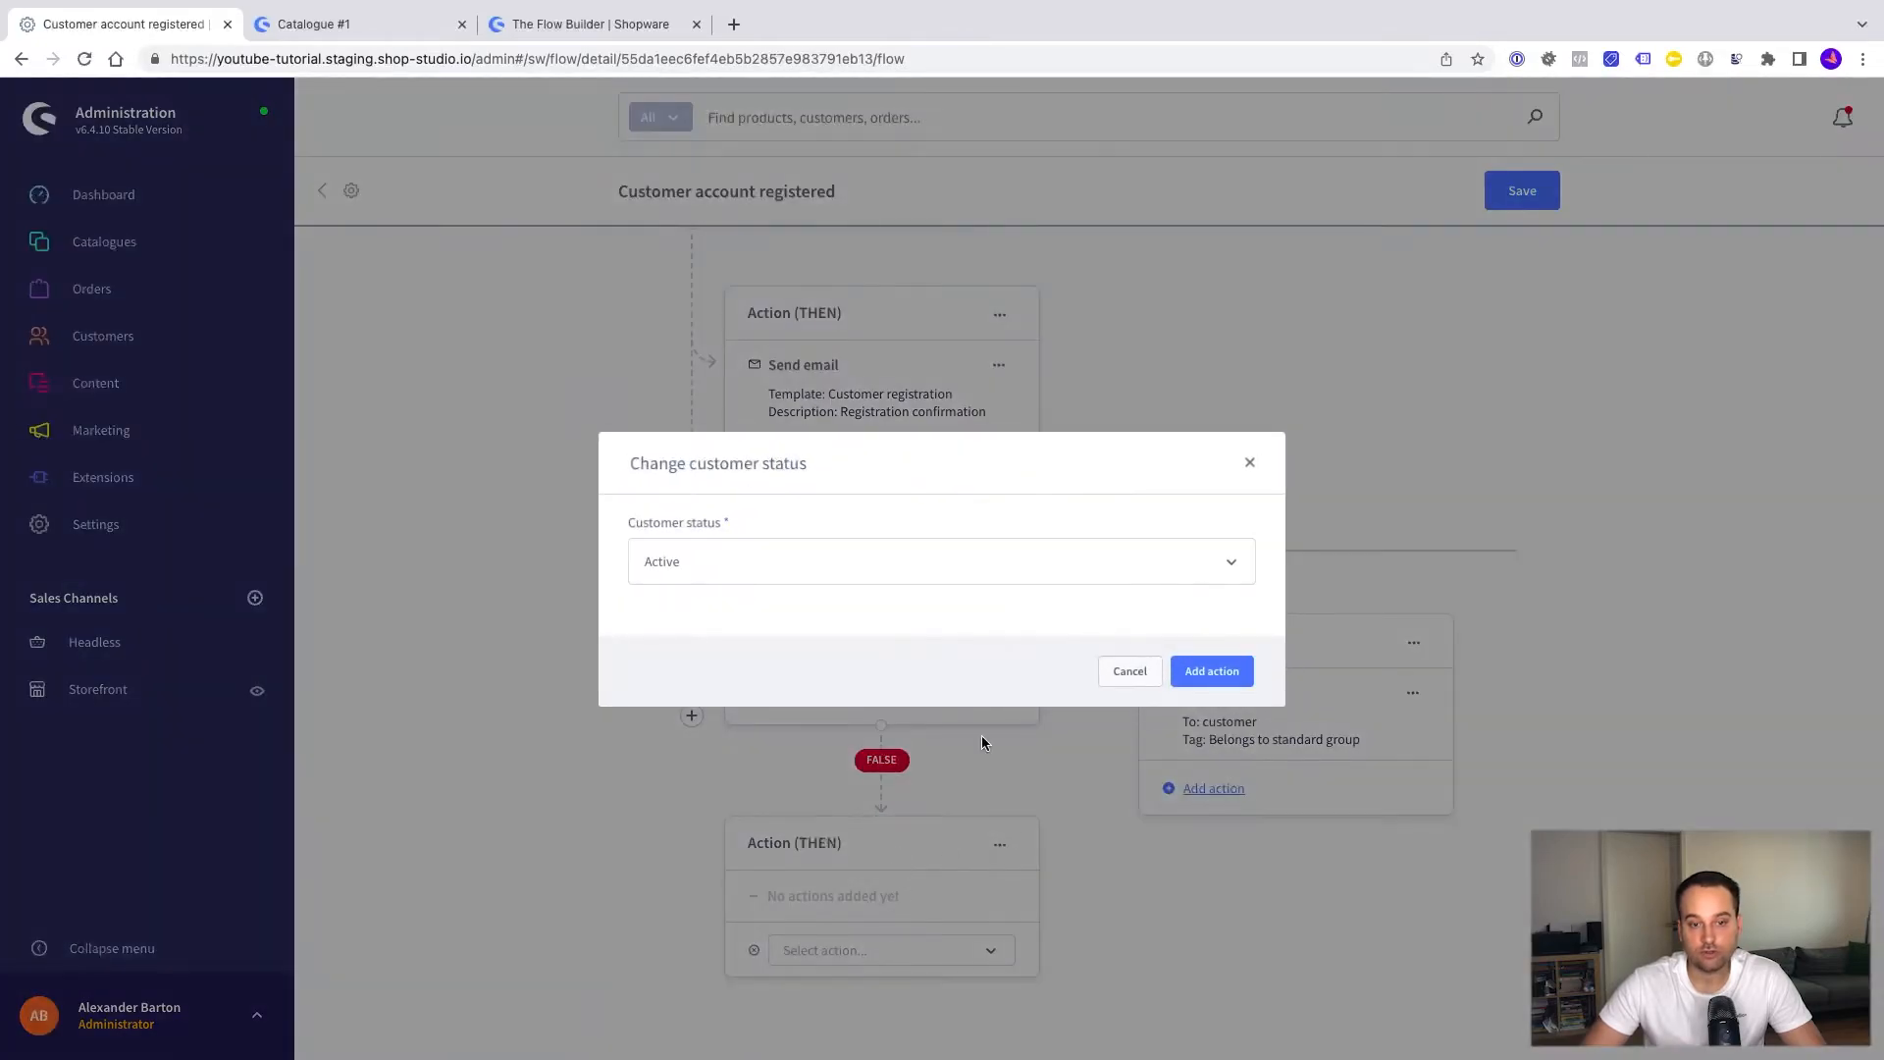
{"action": "left_click", "coordinate": [777, 564]}
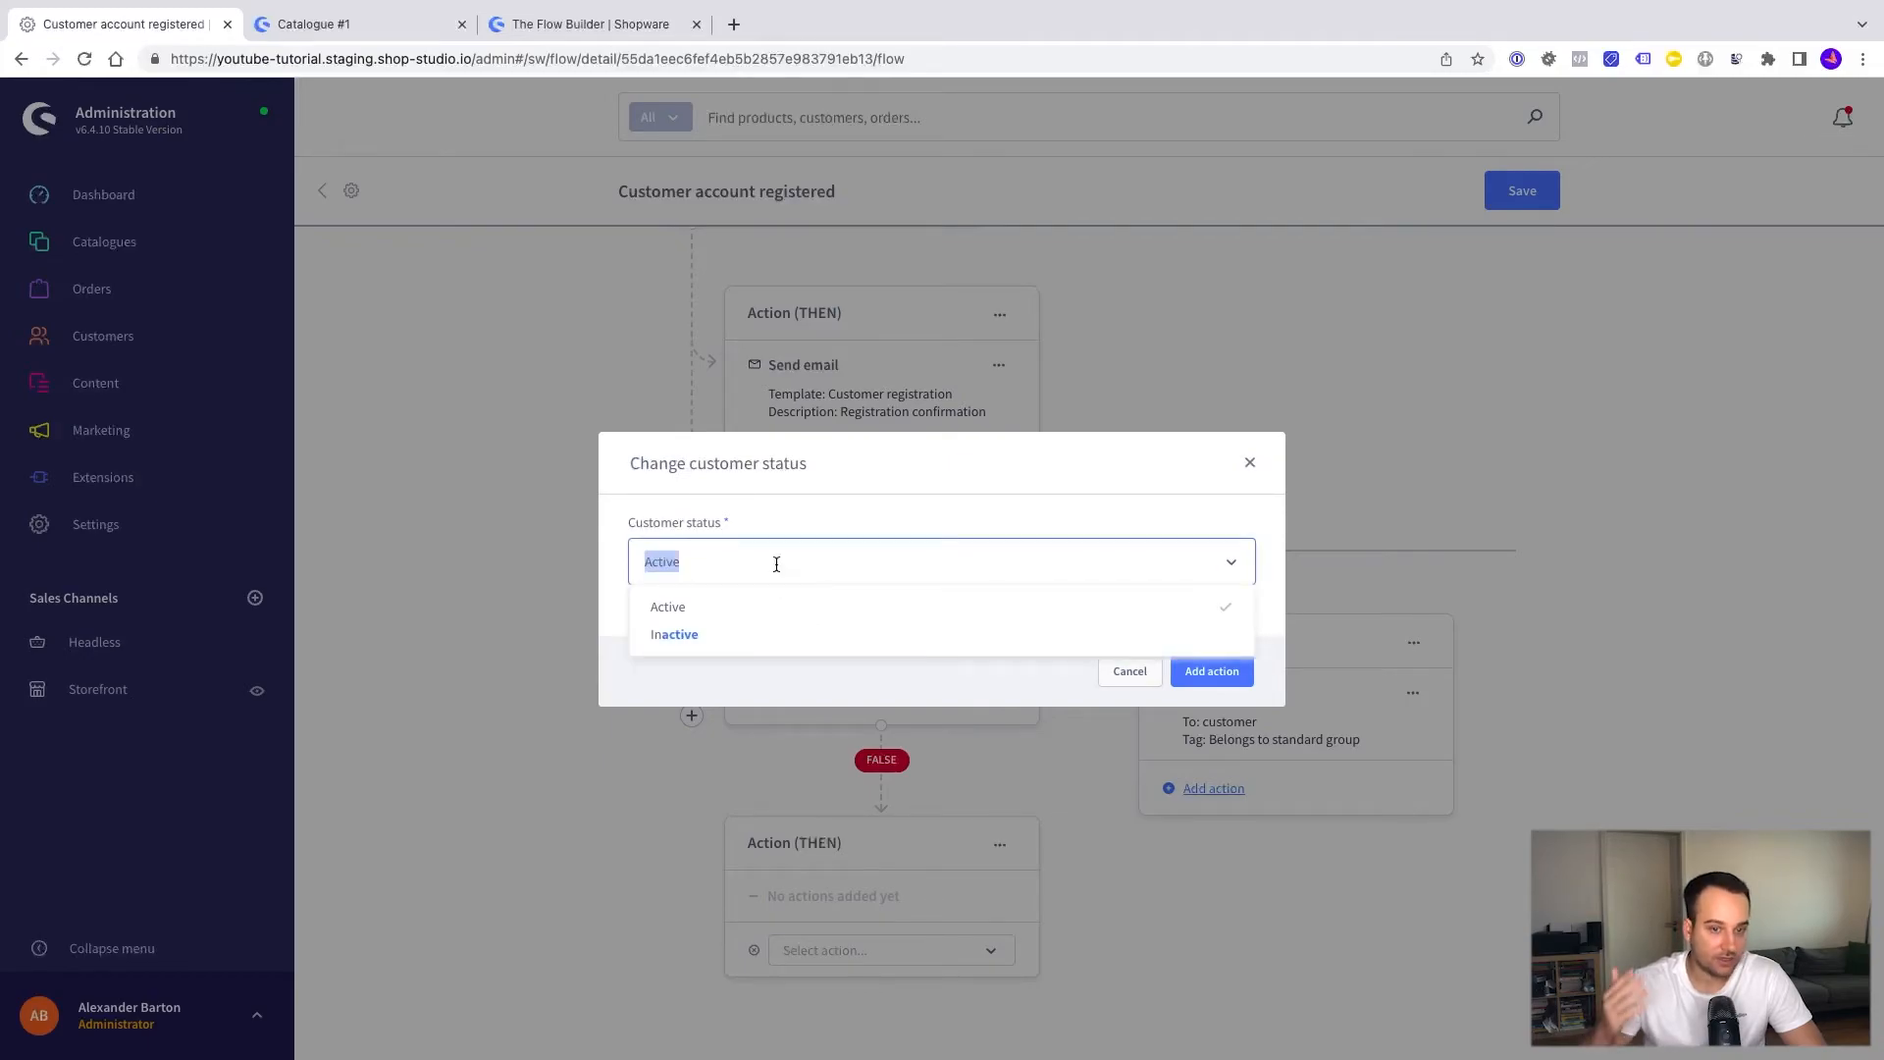
{"action": "left_click", "coordinate": [719, 641]}
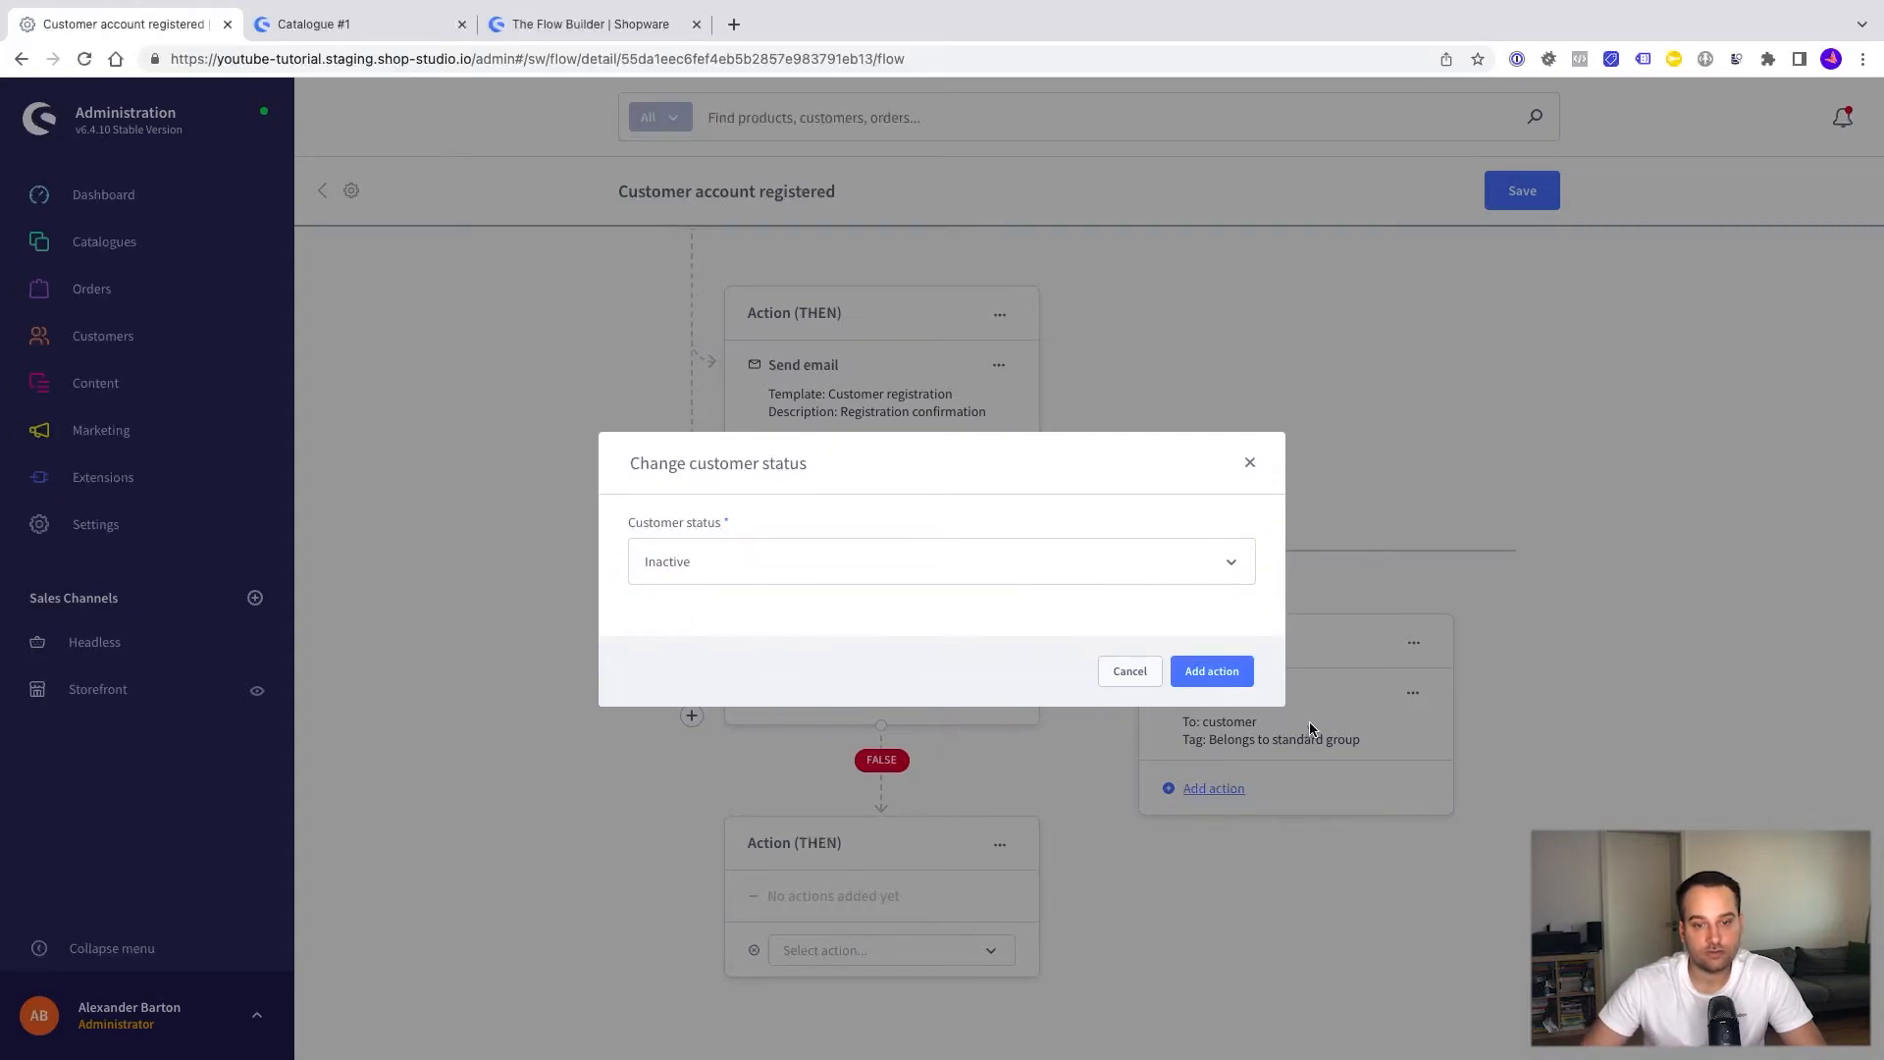
{"action": "left_click", "coordinate": [1221, 676]}
{"action": "scroll", "coordinate": [1017, 913], "scroll_direction": "down", "scroll_amount": 1}
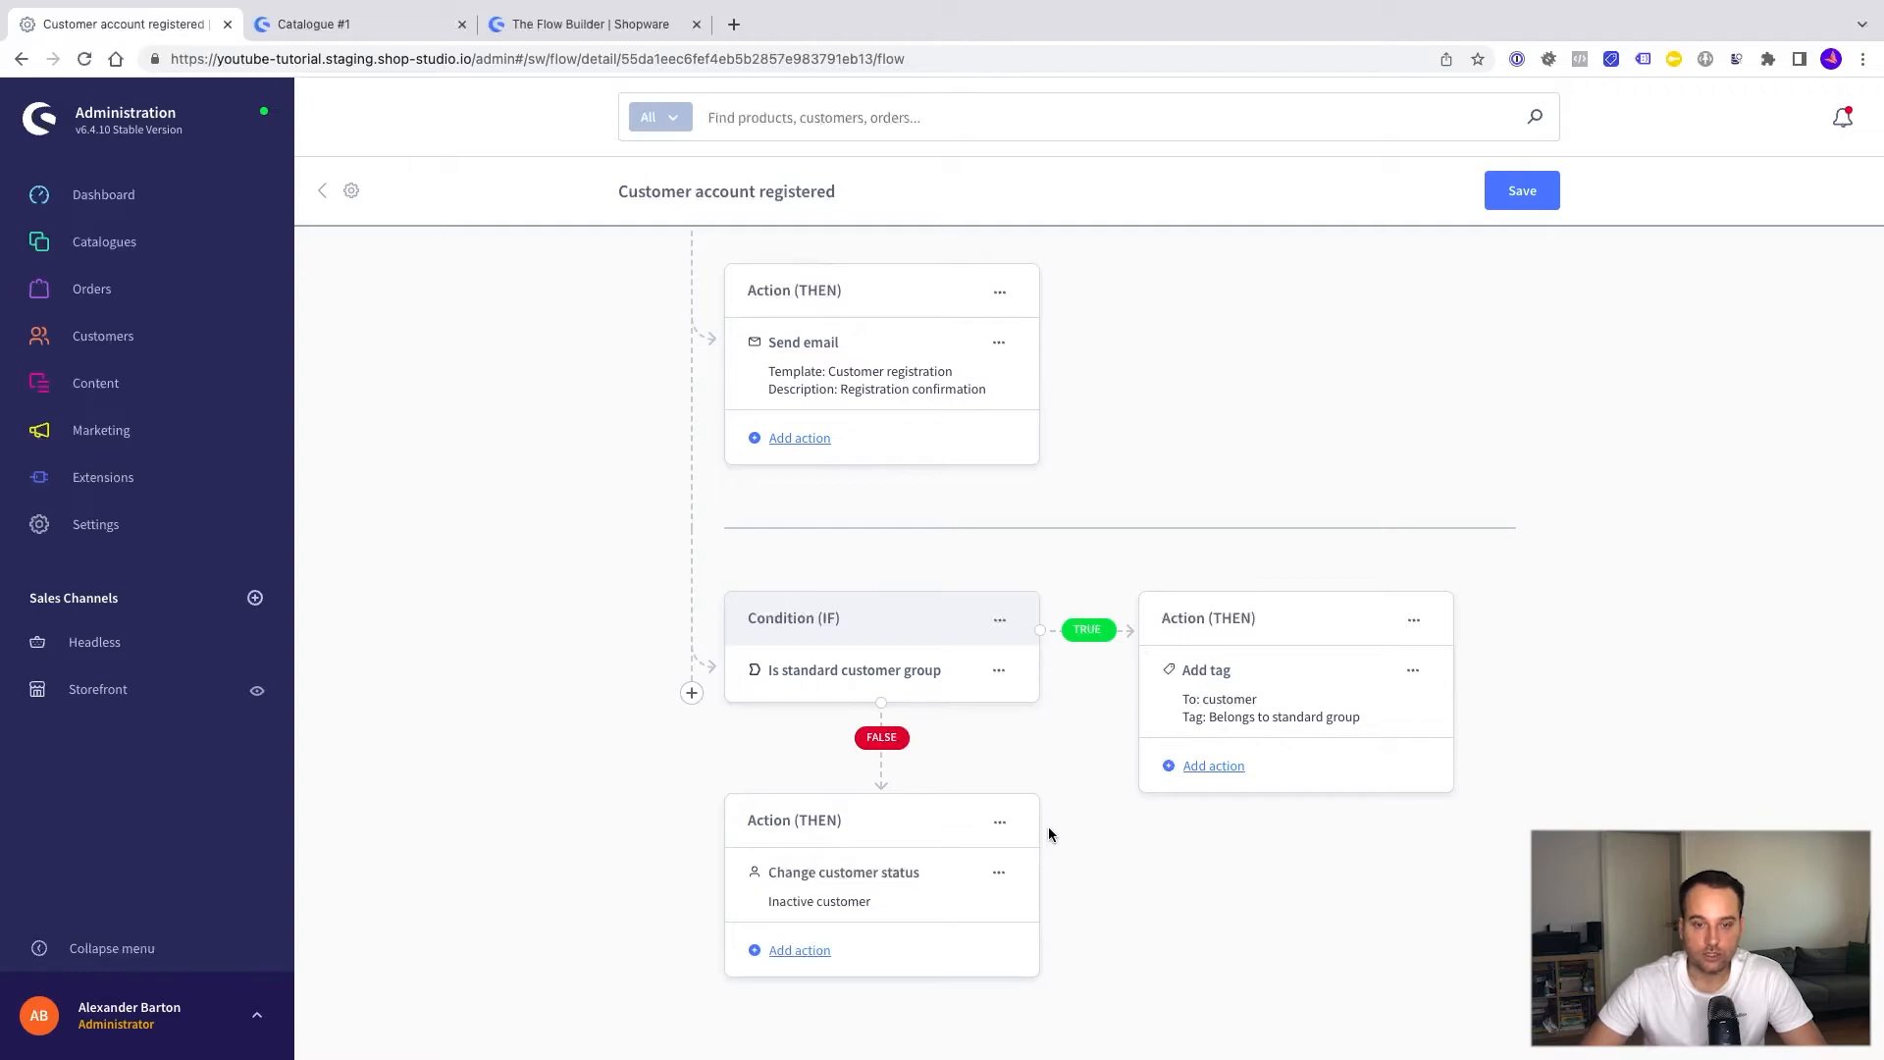
{"action": "scroll", "coordinate": [1048, 827], "scroll_direction": "up", "scroll_amount": 1}
{"action": "scroll", "coordinate": [1048, 827], "scroll_direction": "down", "scroll_amount": 1}
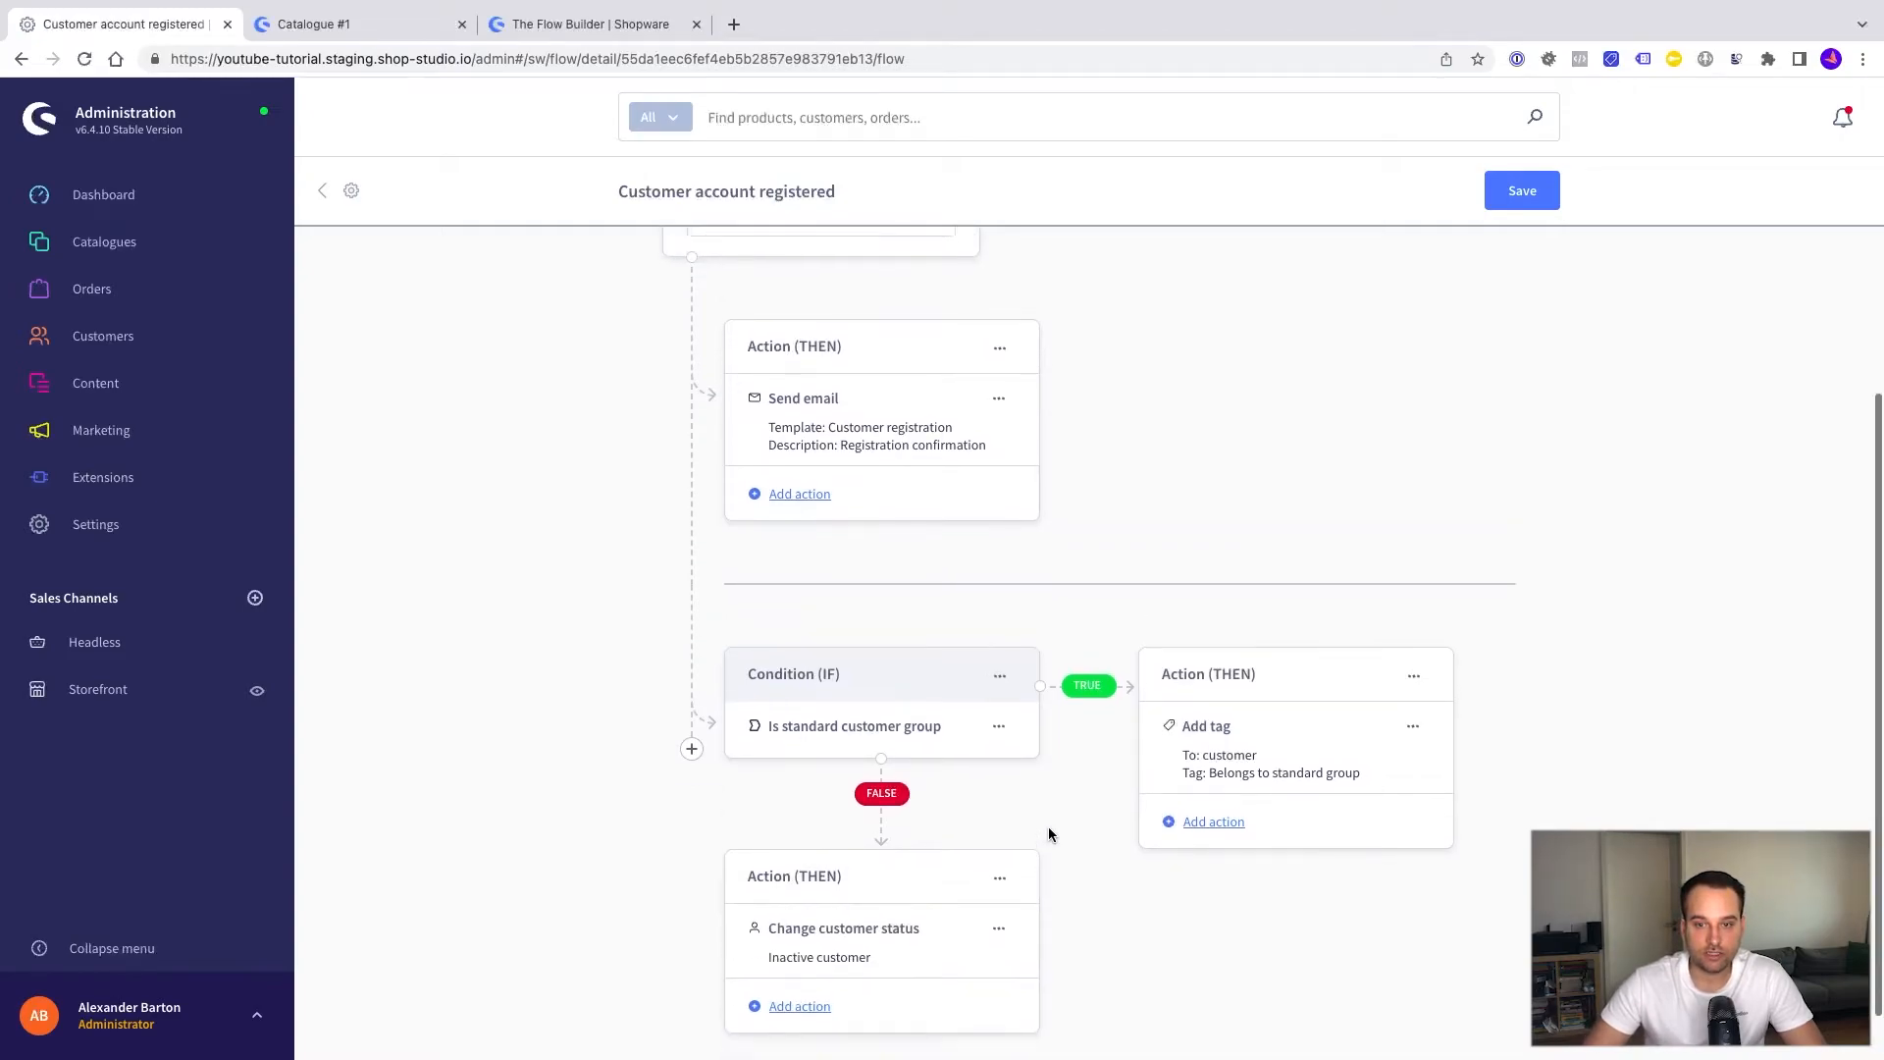
{"action": "left_click", "coordinate": [1522, 192]}
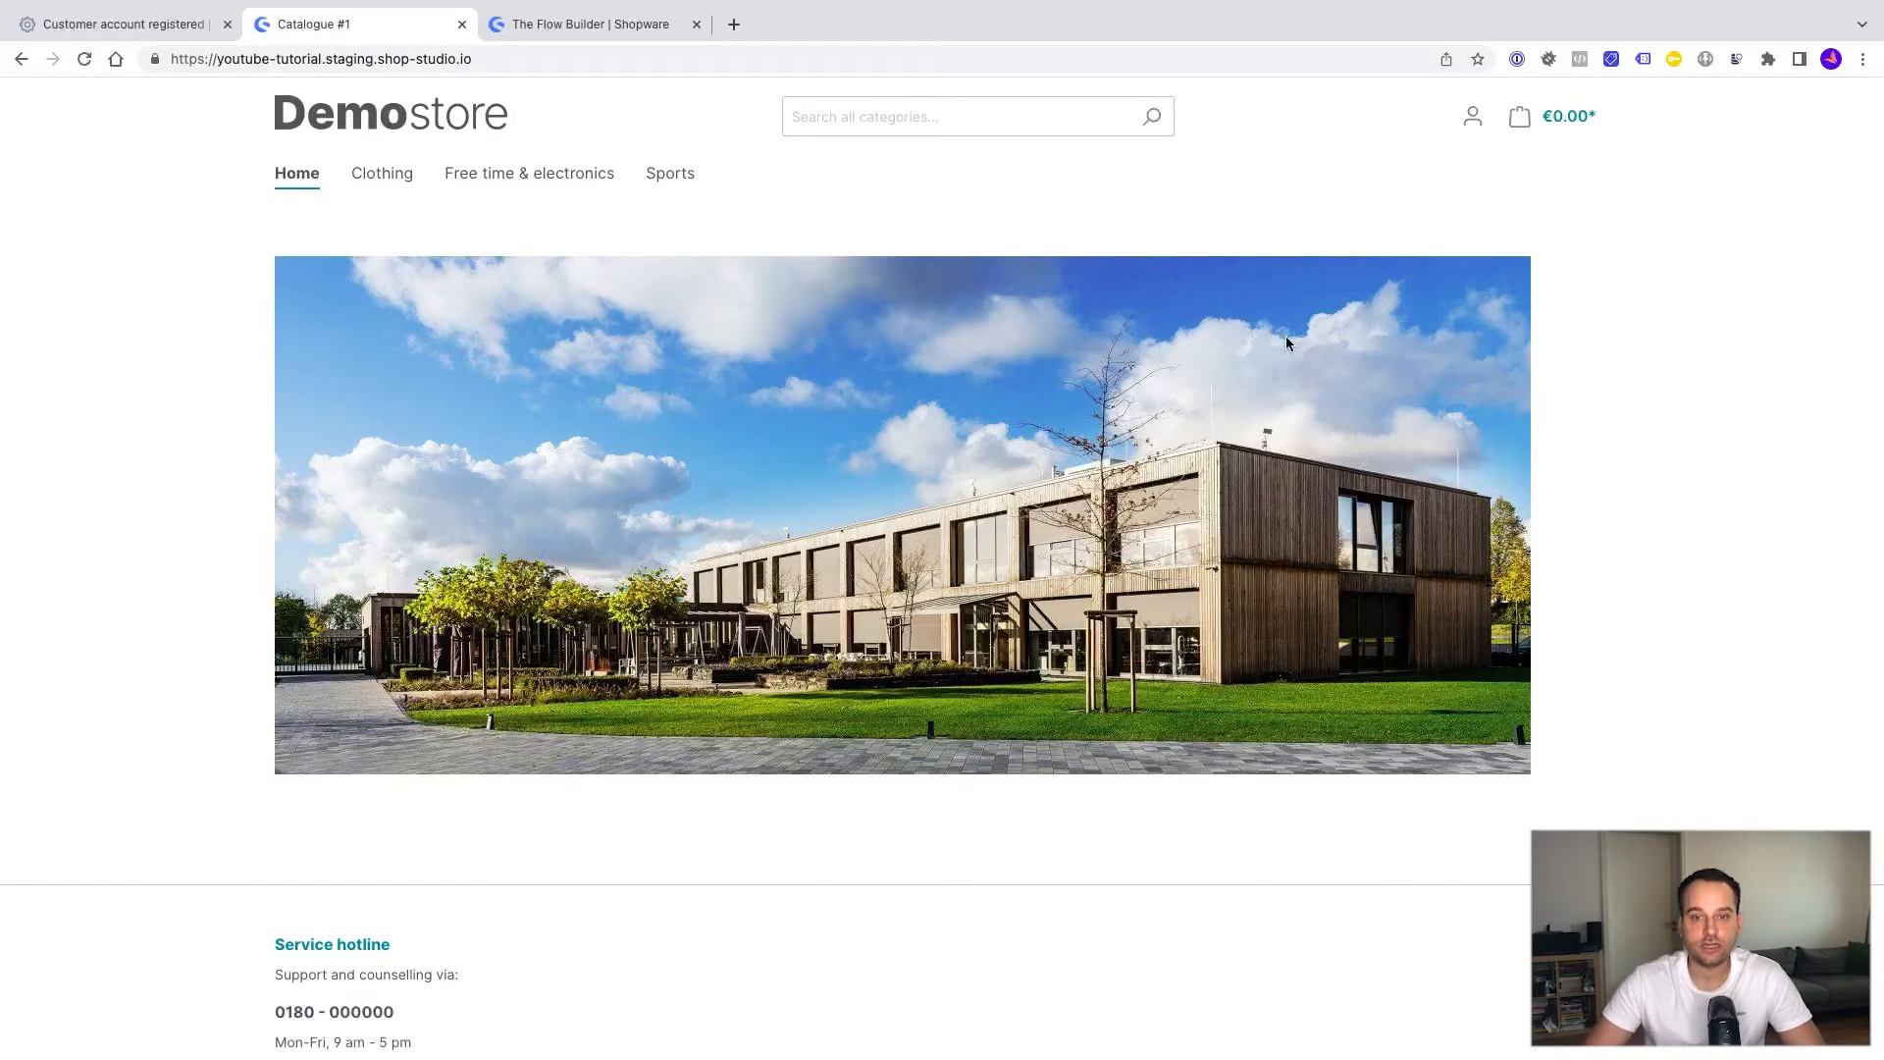
Step: Sign up in the Demostore storefront as a new test customer, completing the personal, login and address details
{"action": "left_click", "coordinate": [1473, 115]}
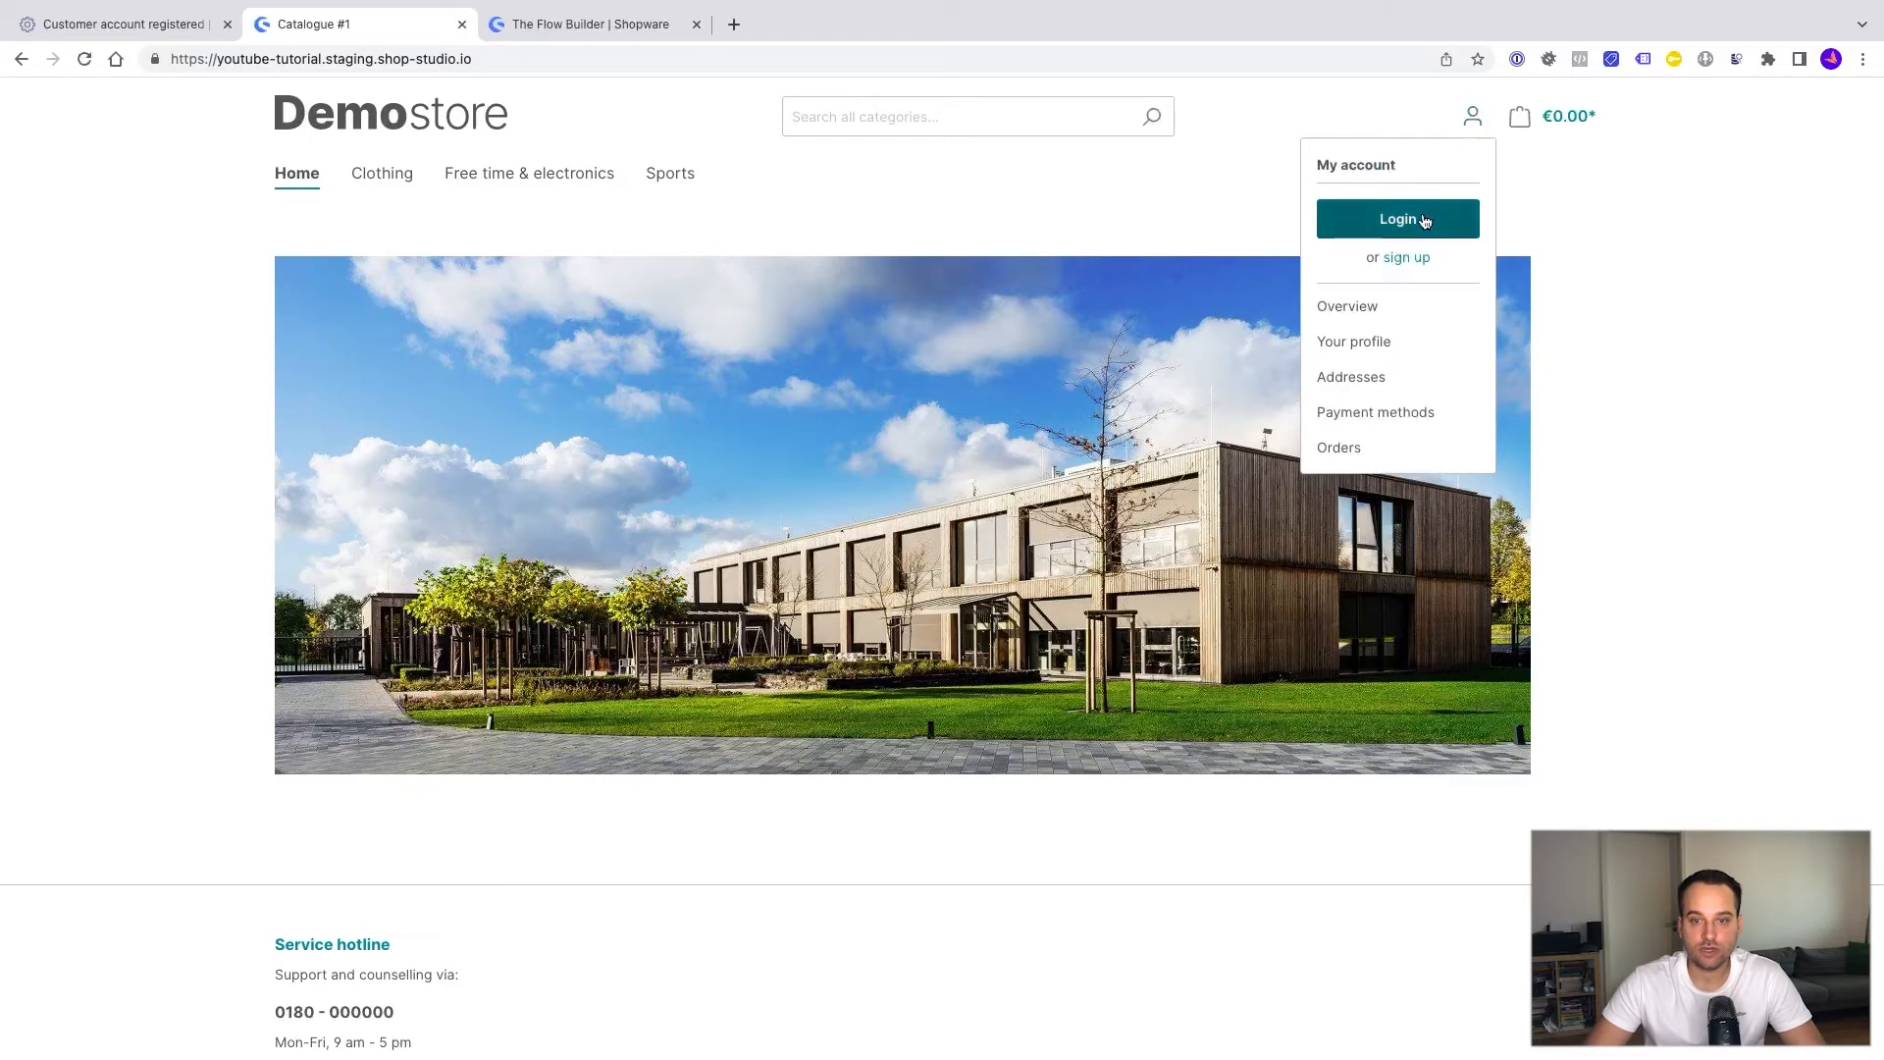
{"action": "left_click", "coordinate": [1408, 258]}
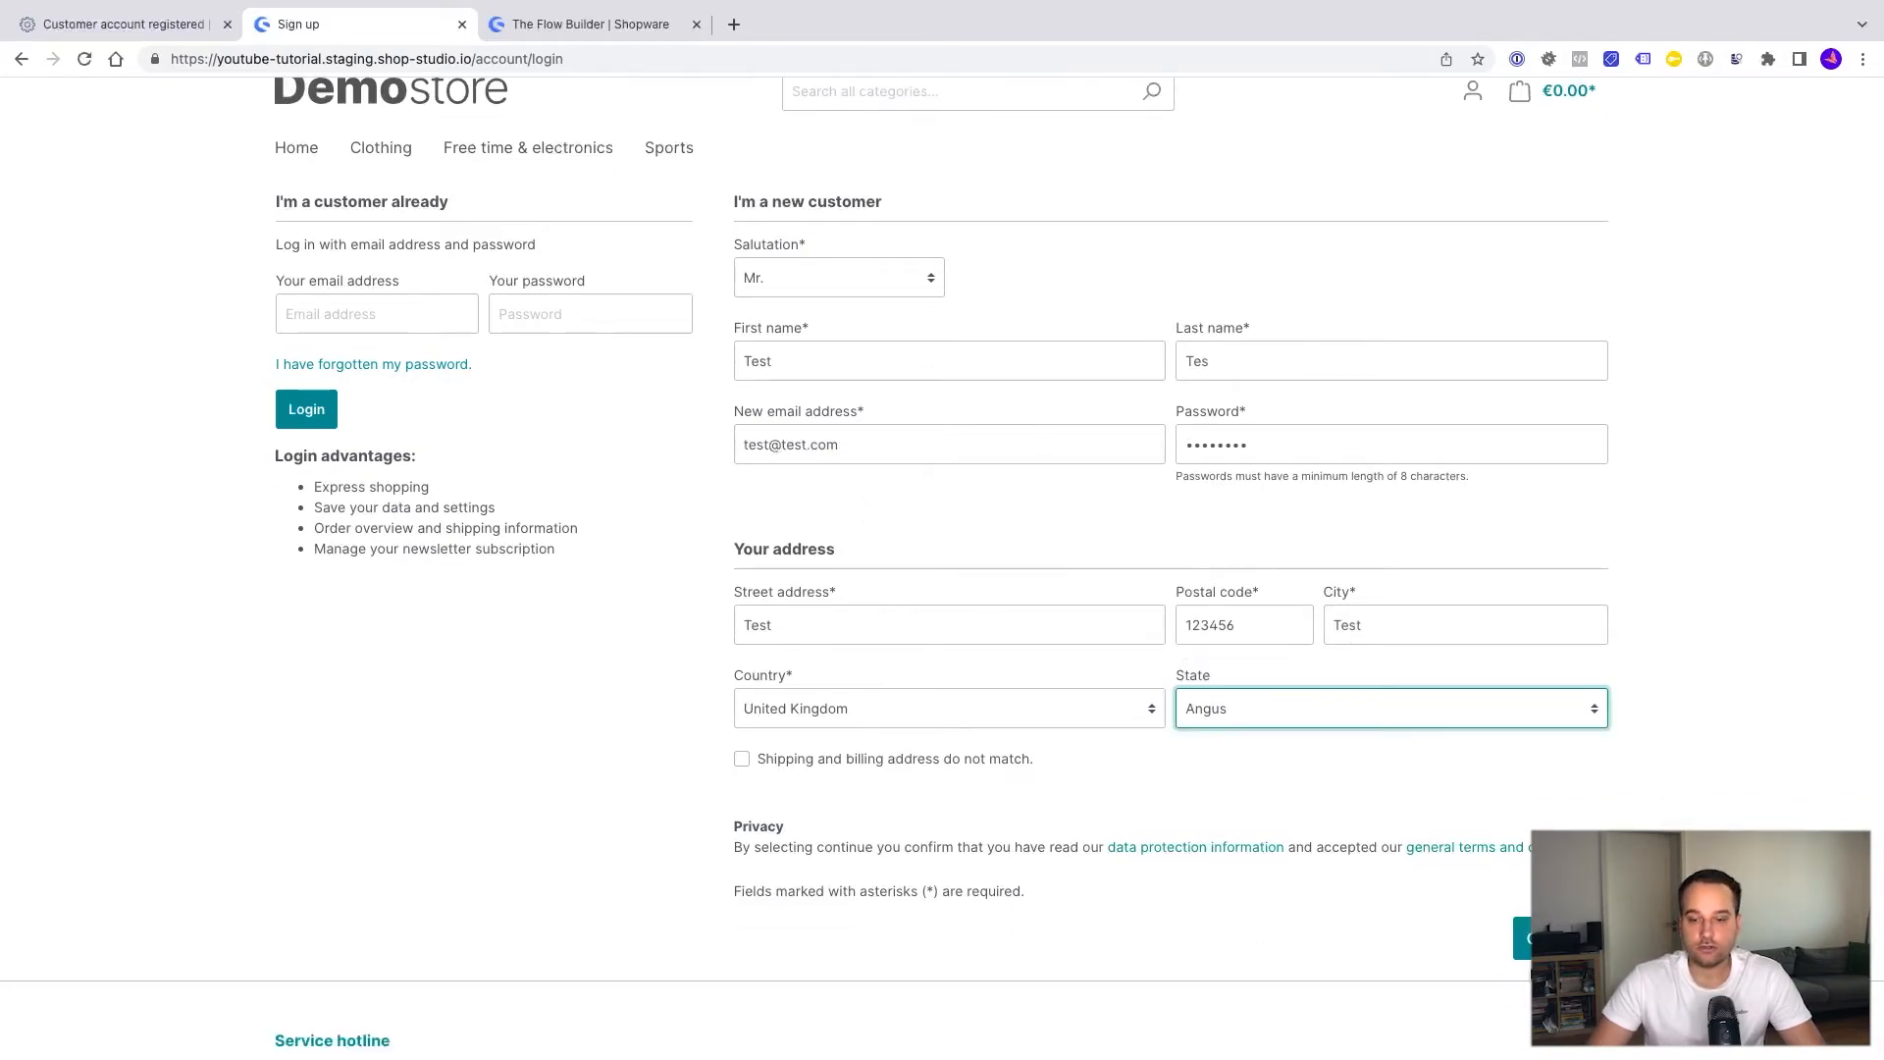
{"action": "left_click", "coordinate": [1523, 938]}
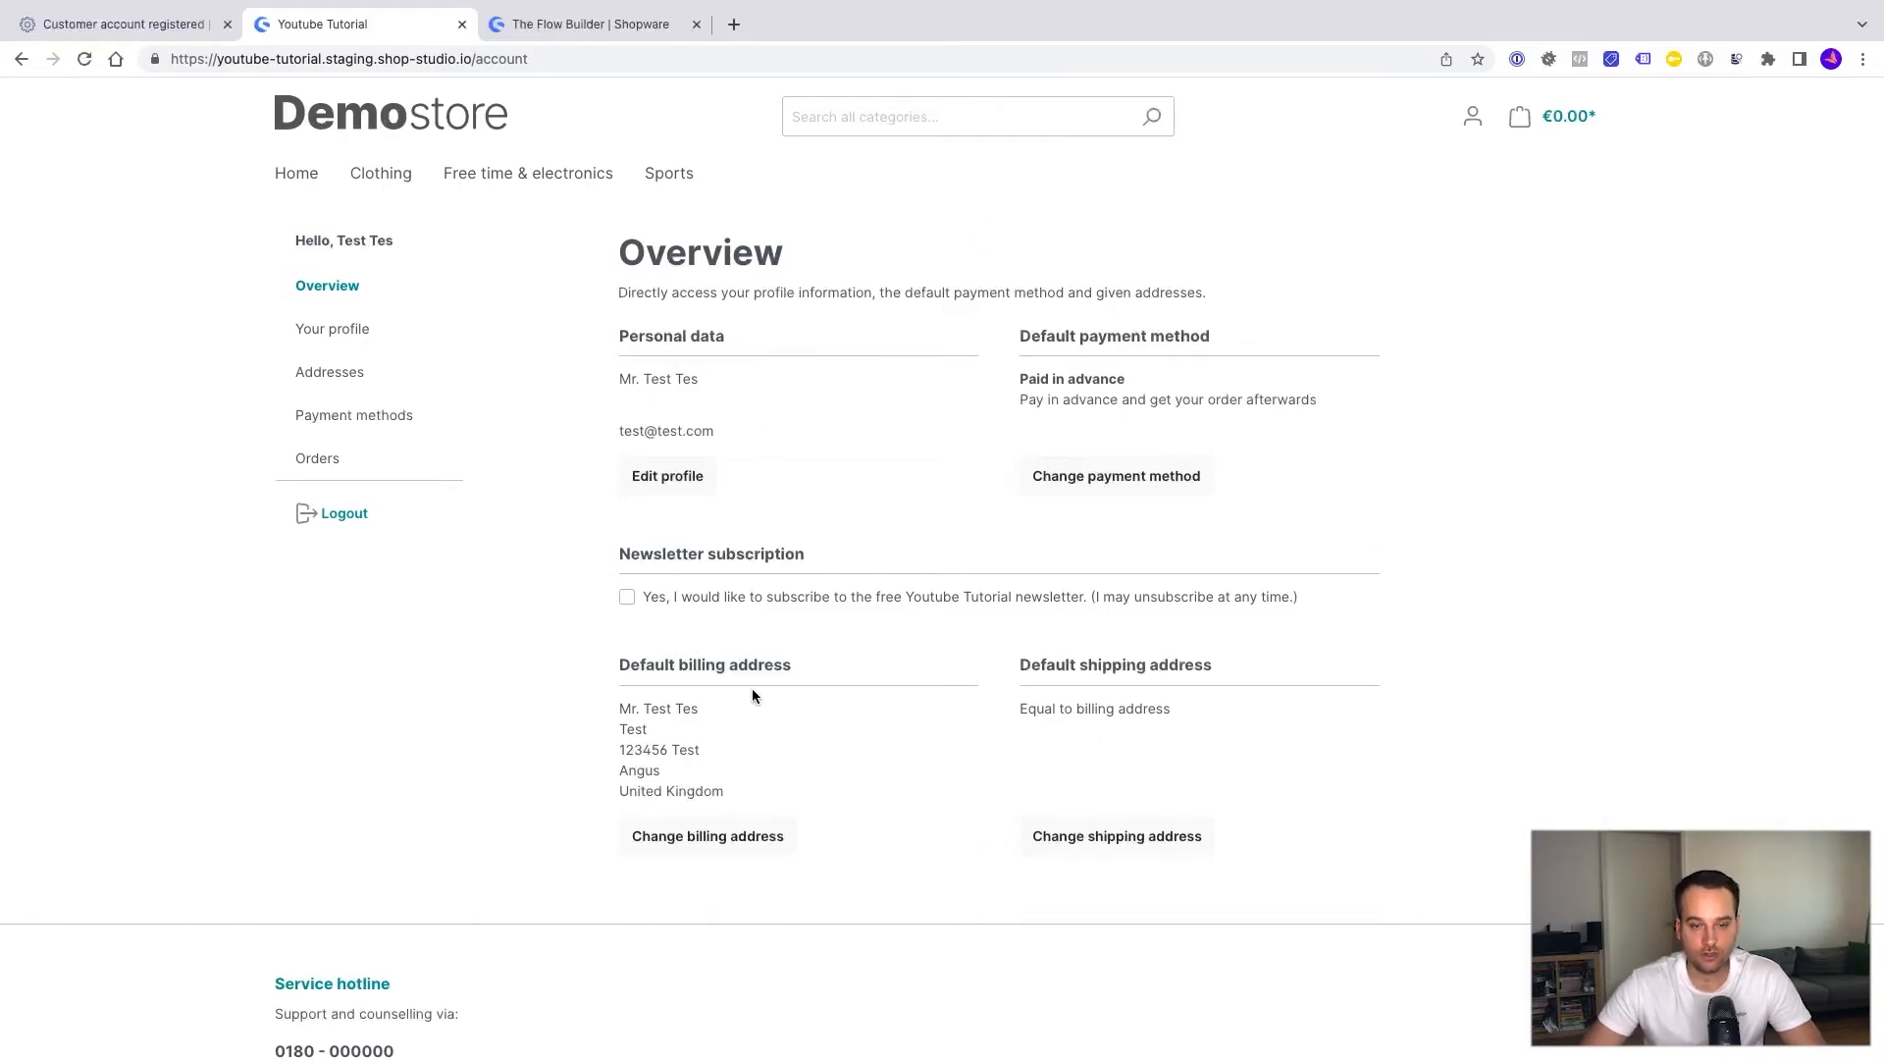
Step: Open the administration's customer overview in a new tab and view the newly registered test customer's record
{"action": "left_click", "coordinate": [138, 27]}
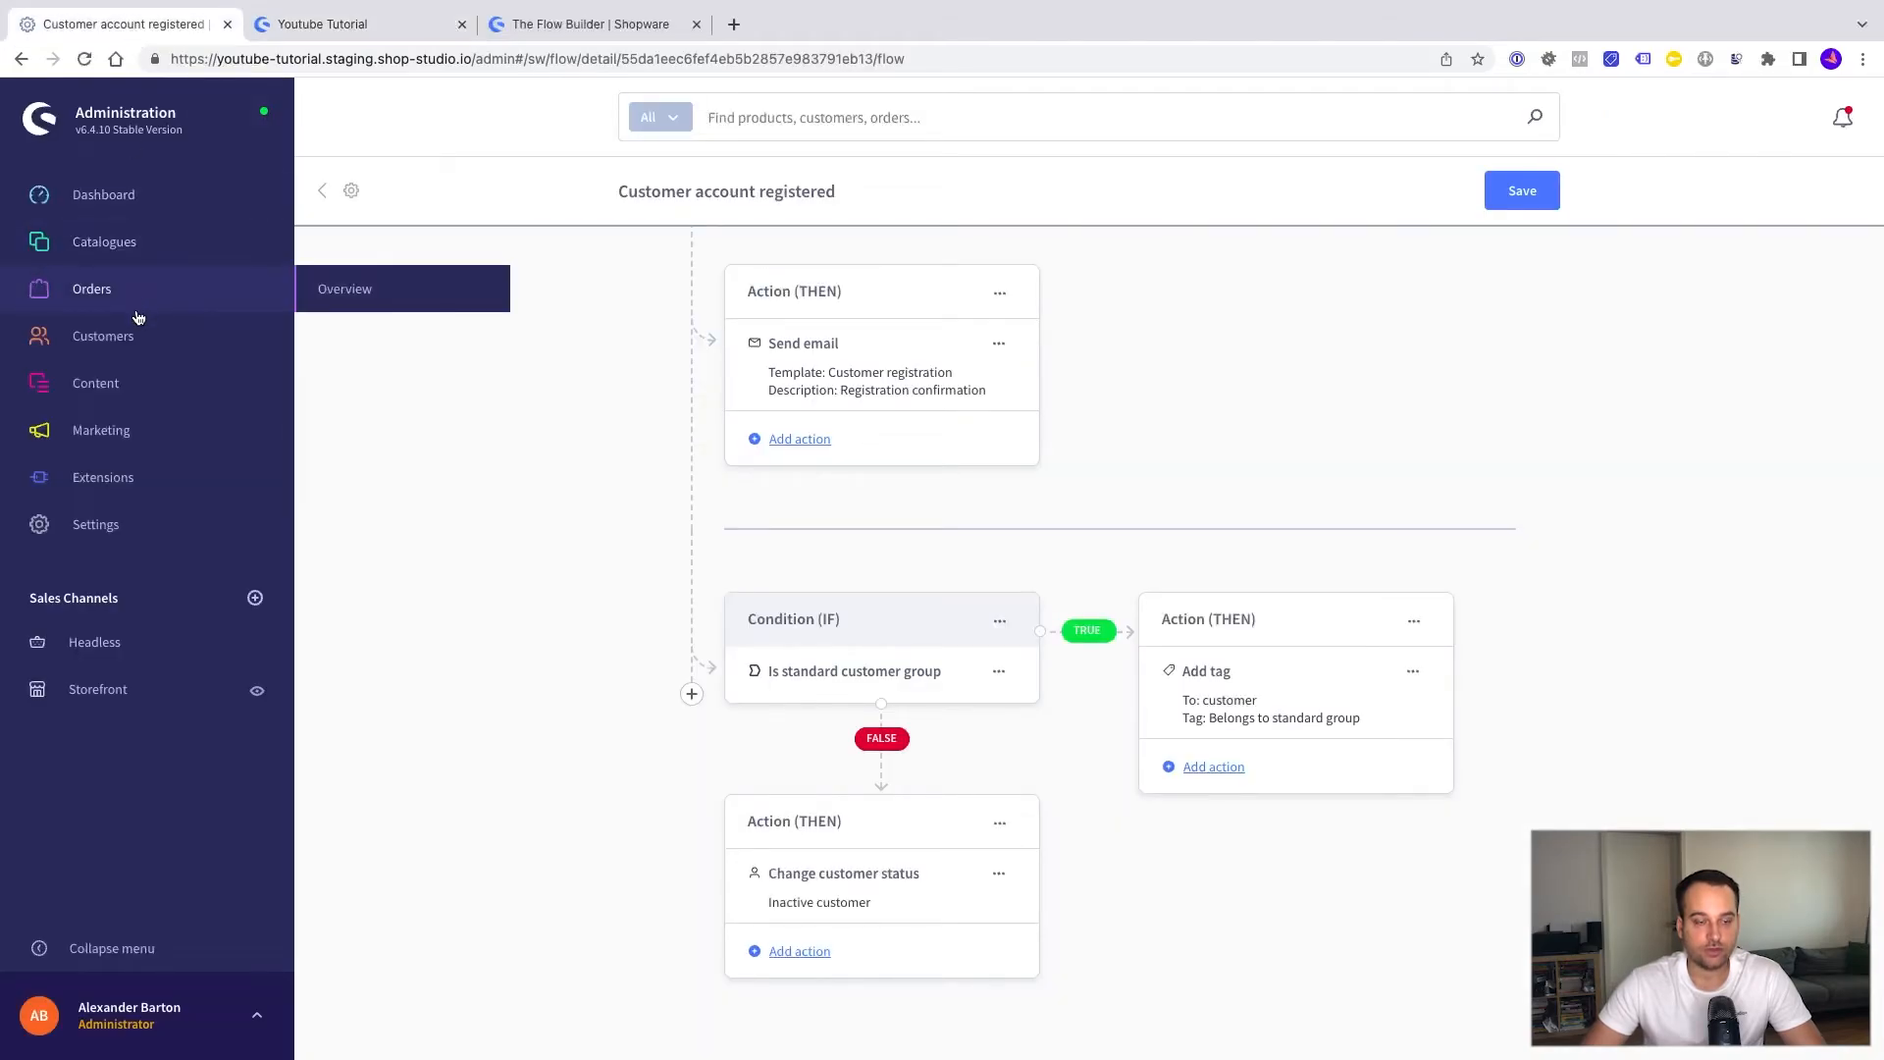
{"action": "right_click", "coordinate": [138, 342]}
{"action": "left_click", "coordinate": [156, 354]}
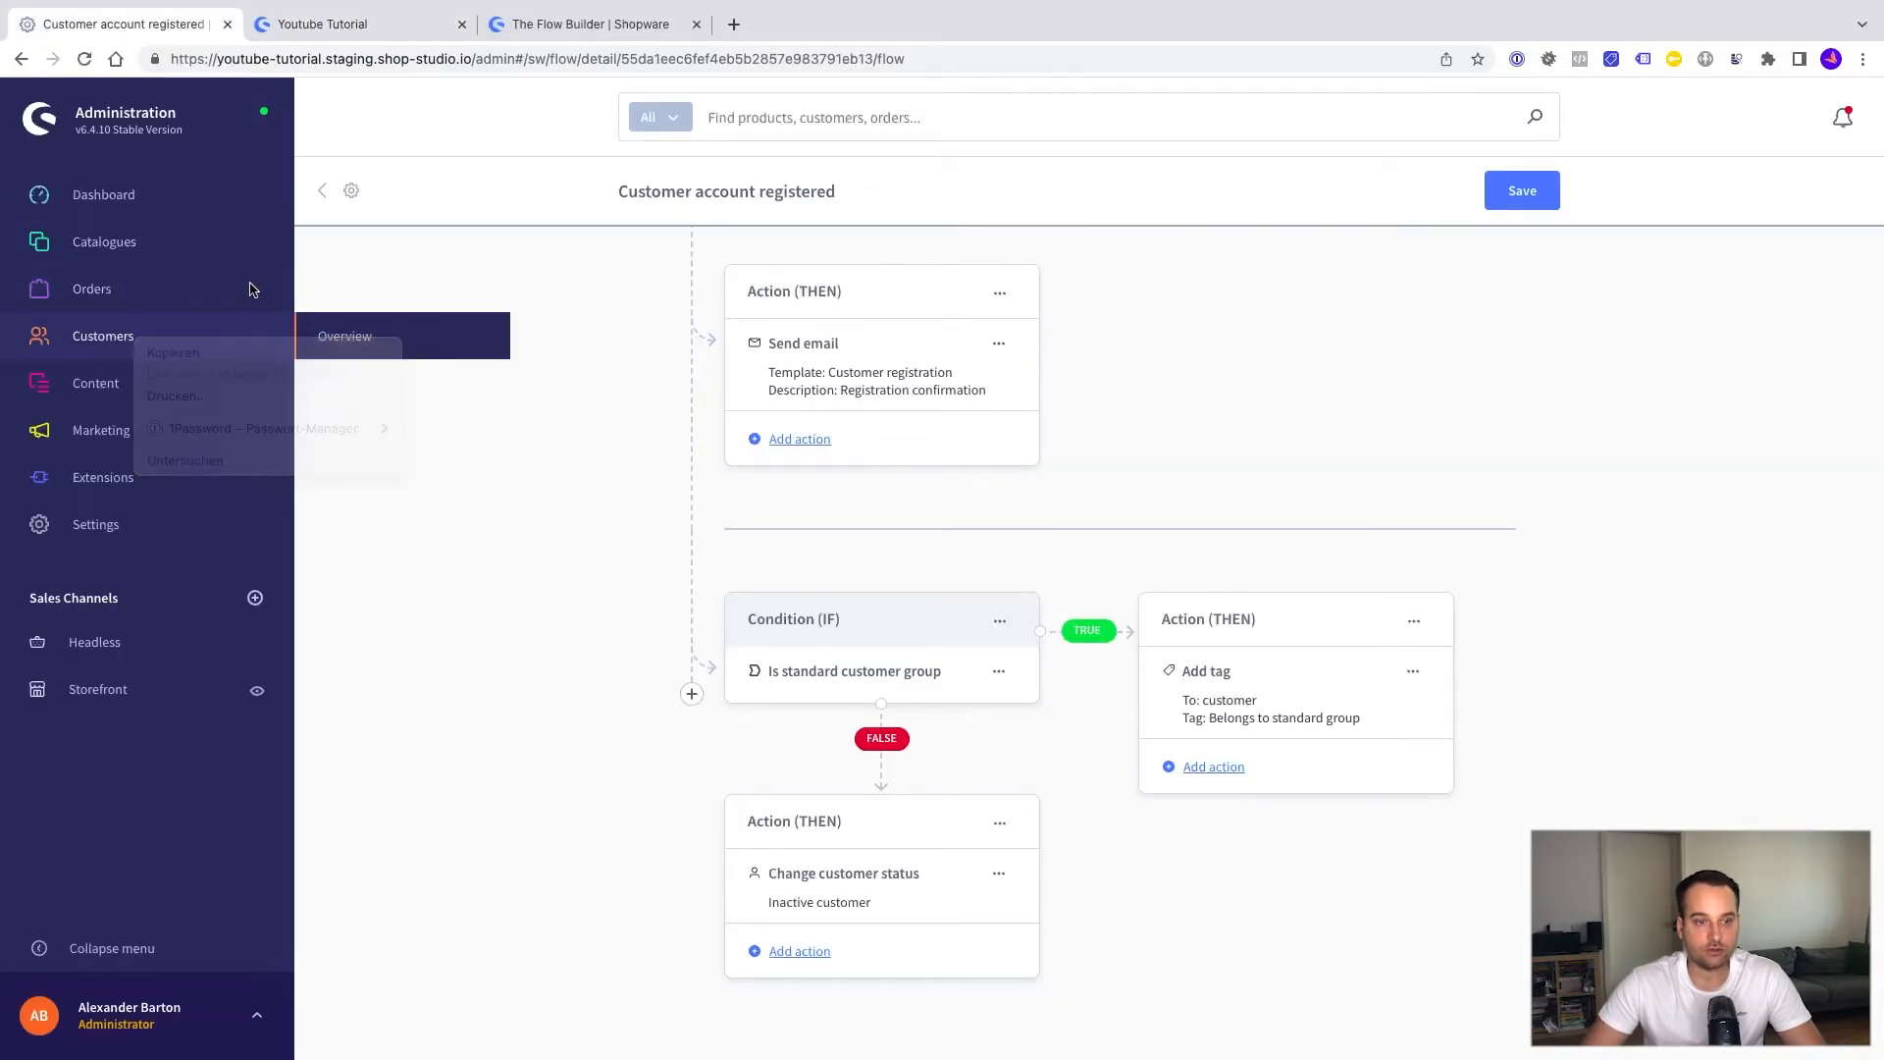
{"action": "right_click", "coordinate": [365, 346]}
{"action": "left_click", "coordinate": [370, 348]}
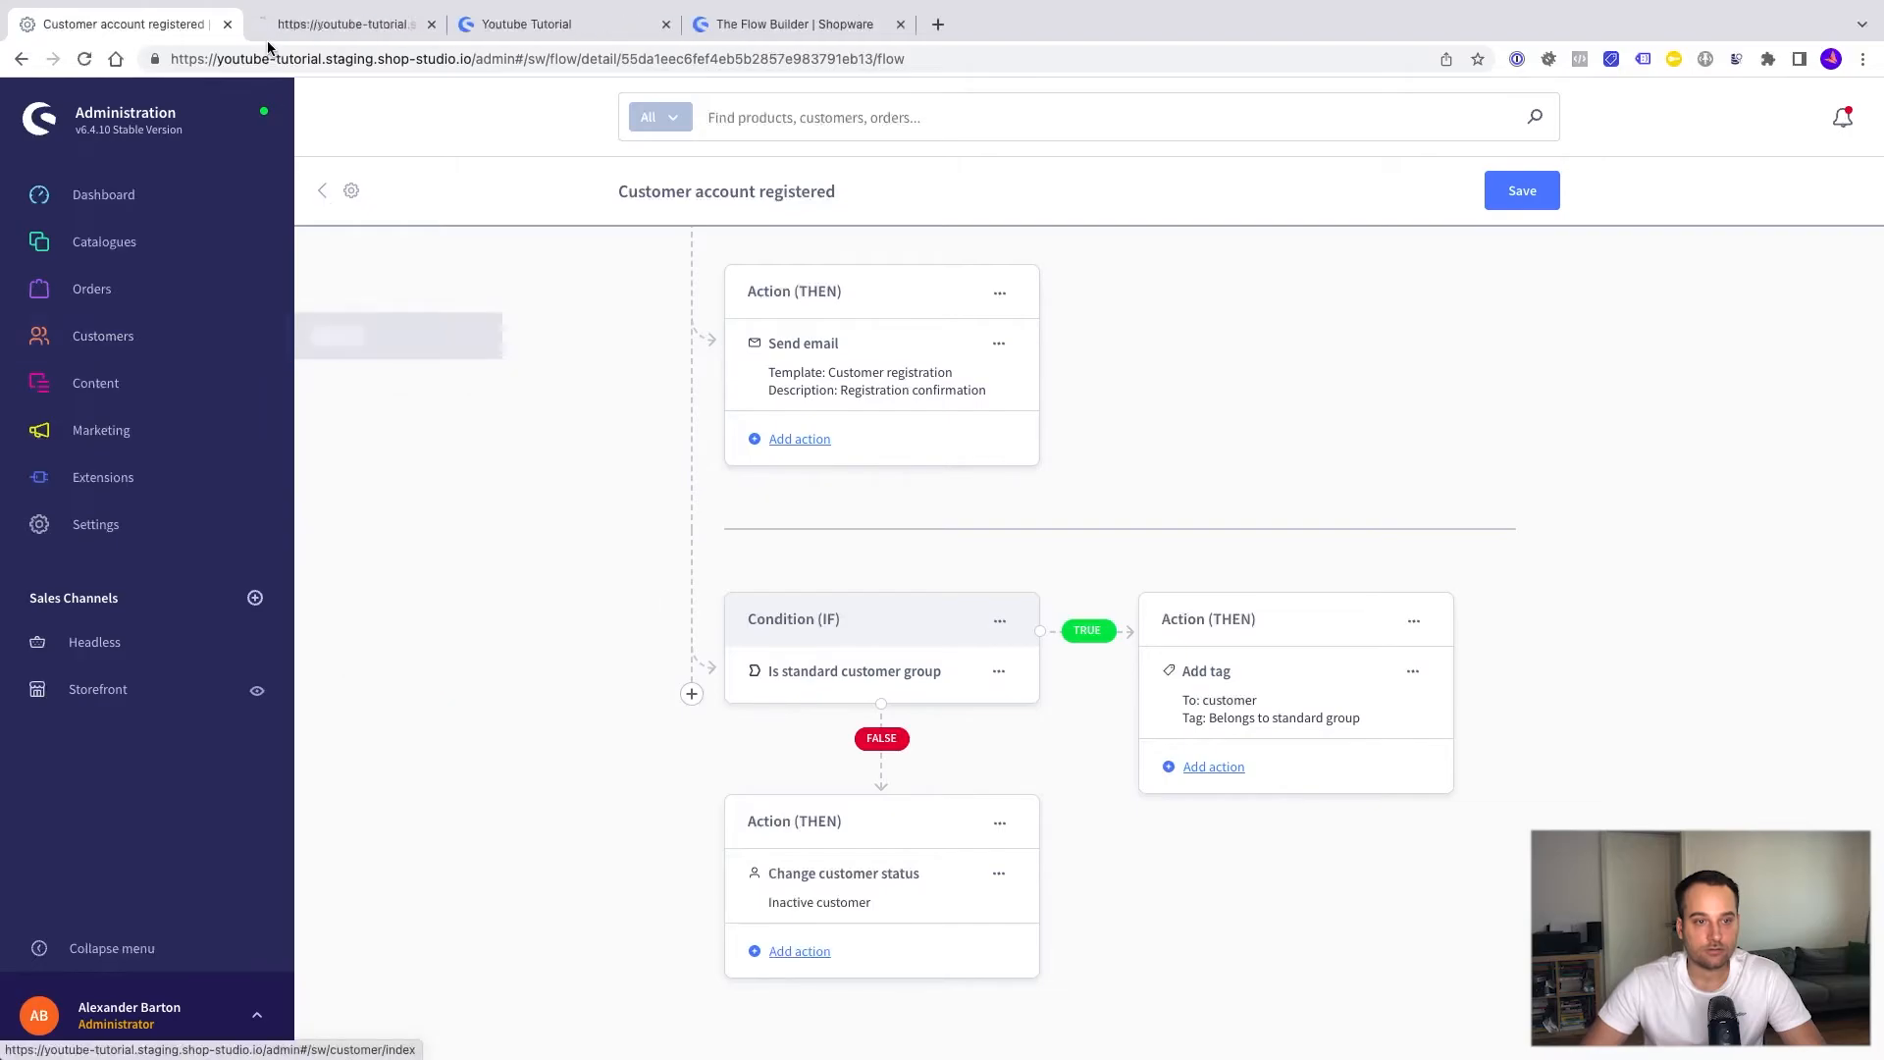
{"action": "left_click", "coordinate": [301, 25]}
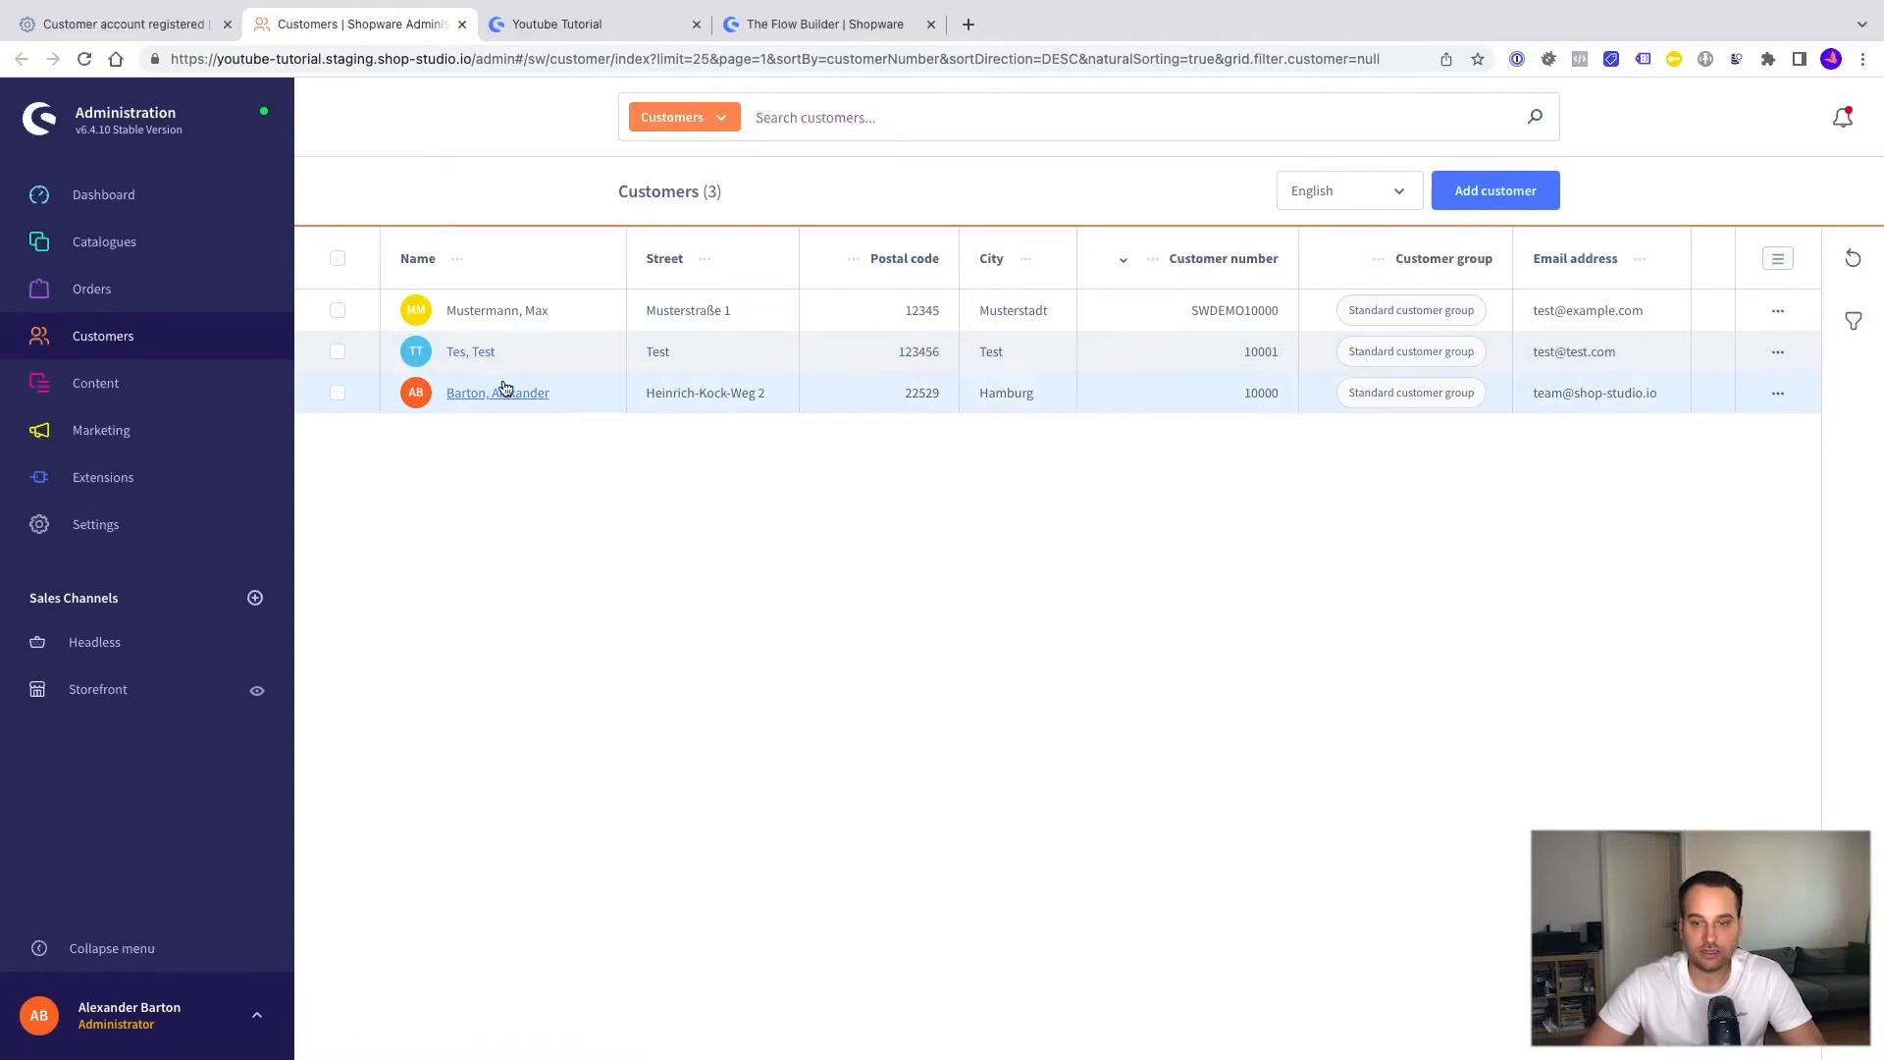
{"action": "left_click", "coordinate": [477, 354]}
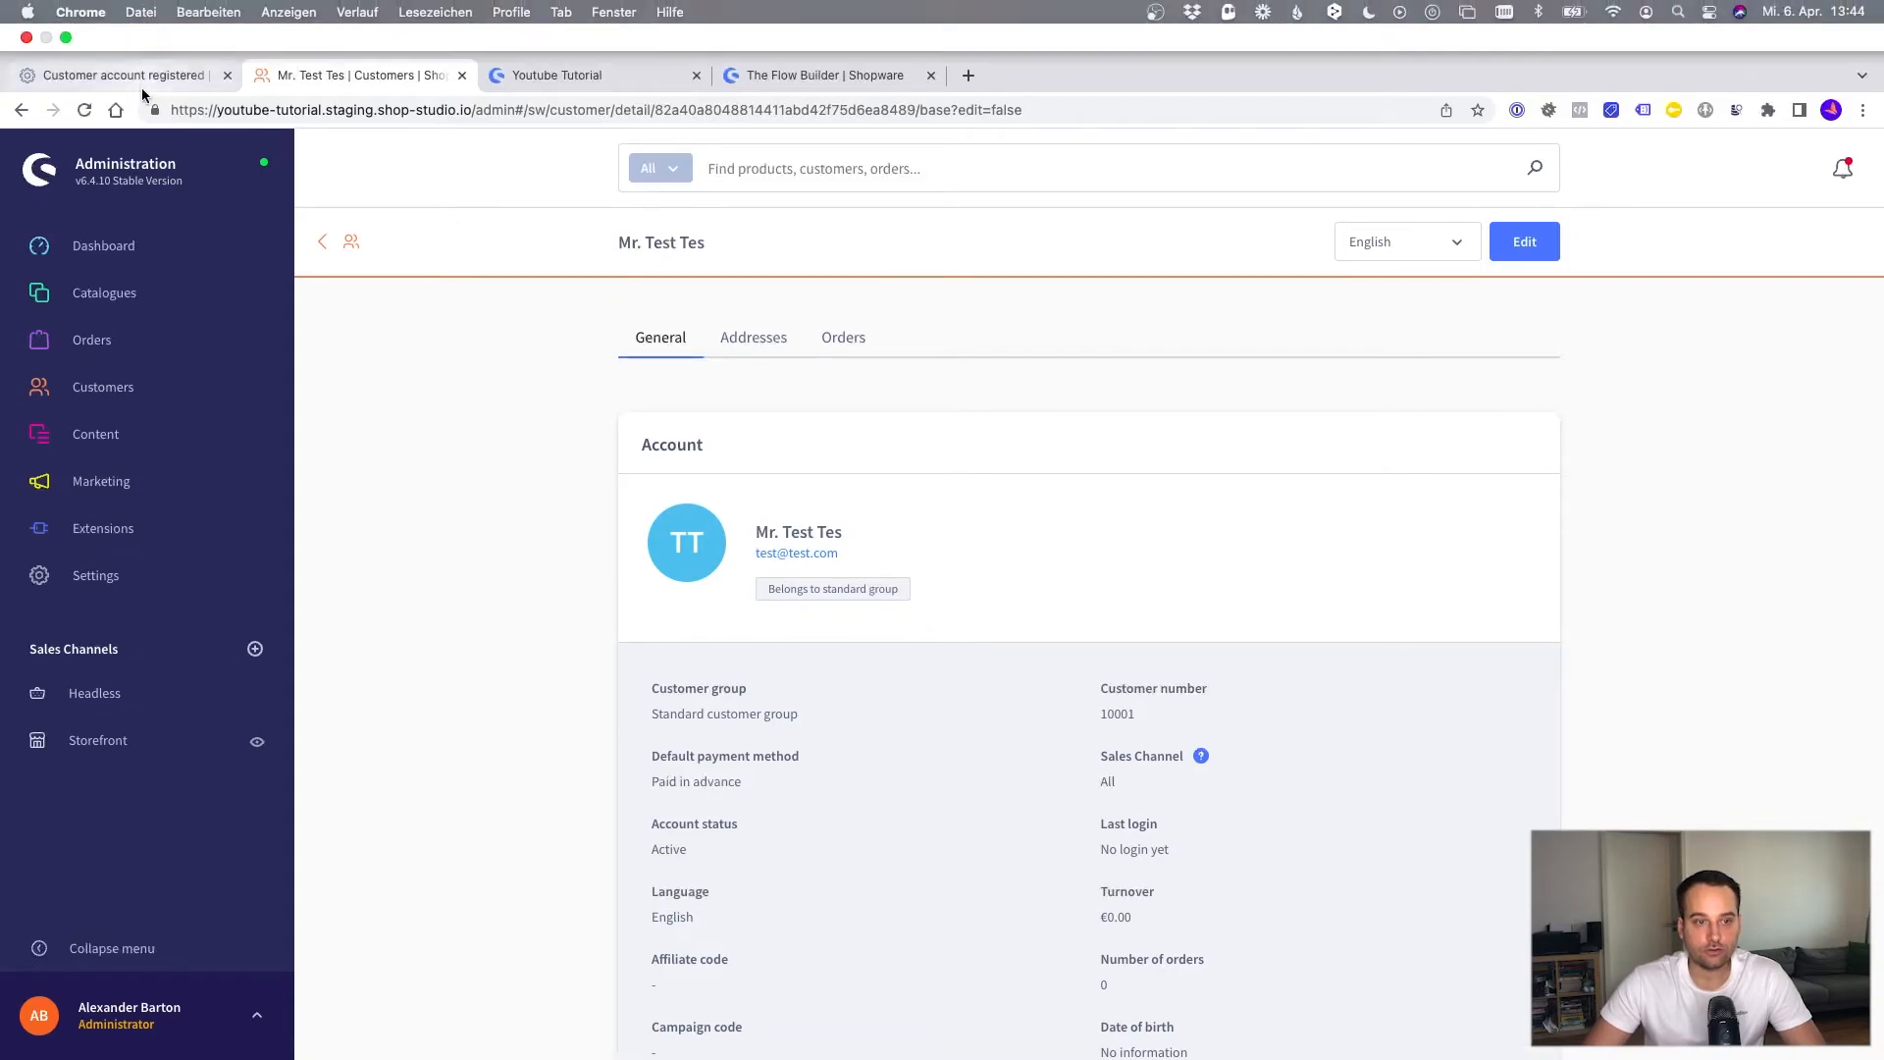
Step: Review the "Customer account registered" flow again, then return to the test customer's record
{"action": "left_click", "coordinate": [149, 85]}
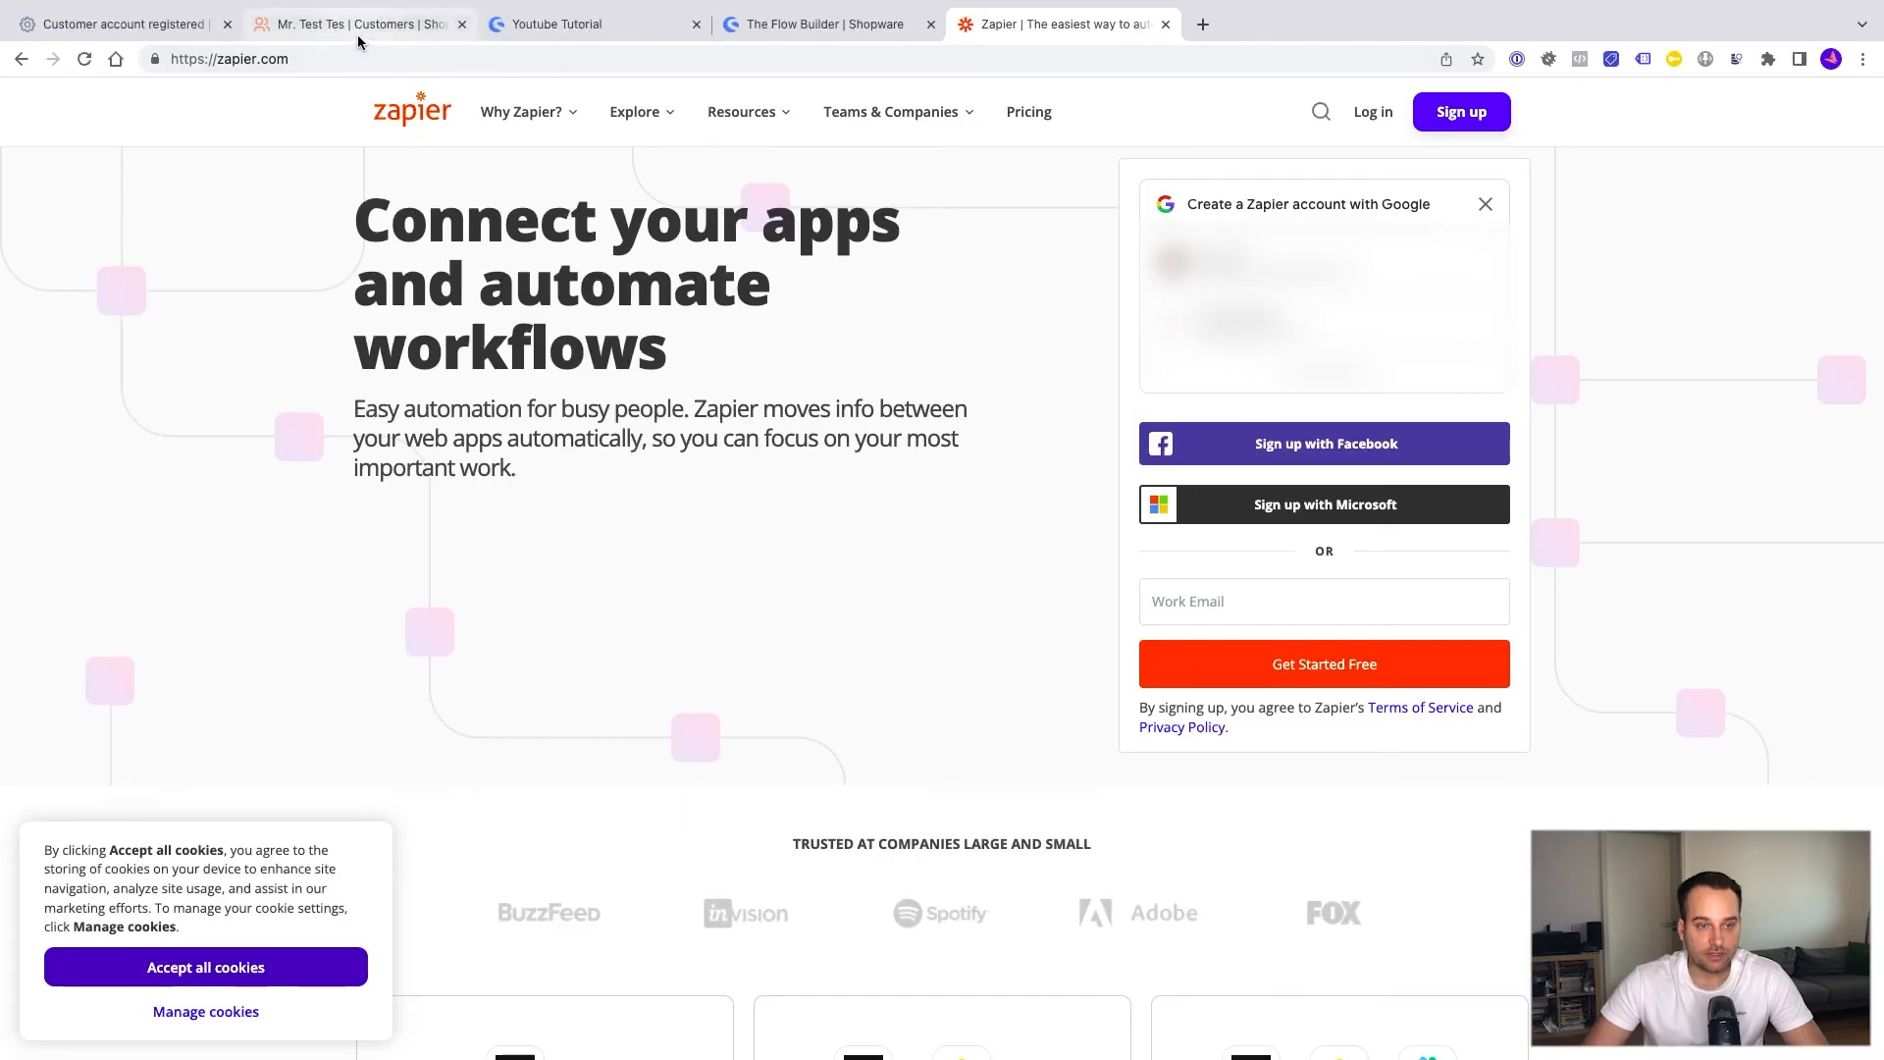
{"action": "left_click", "coordinate": [358, 30]}
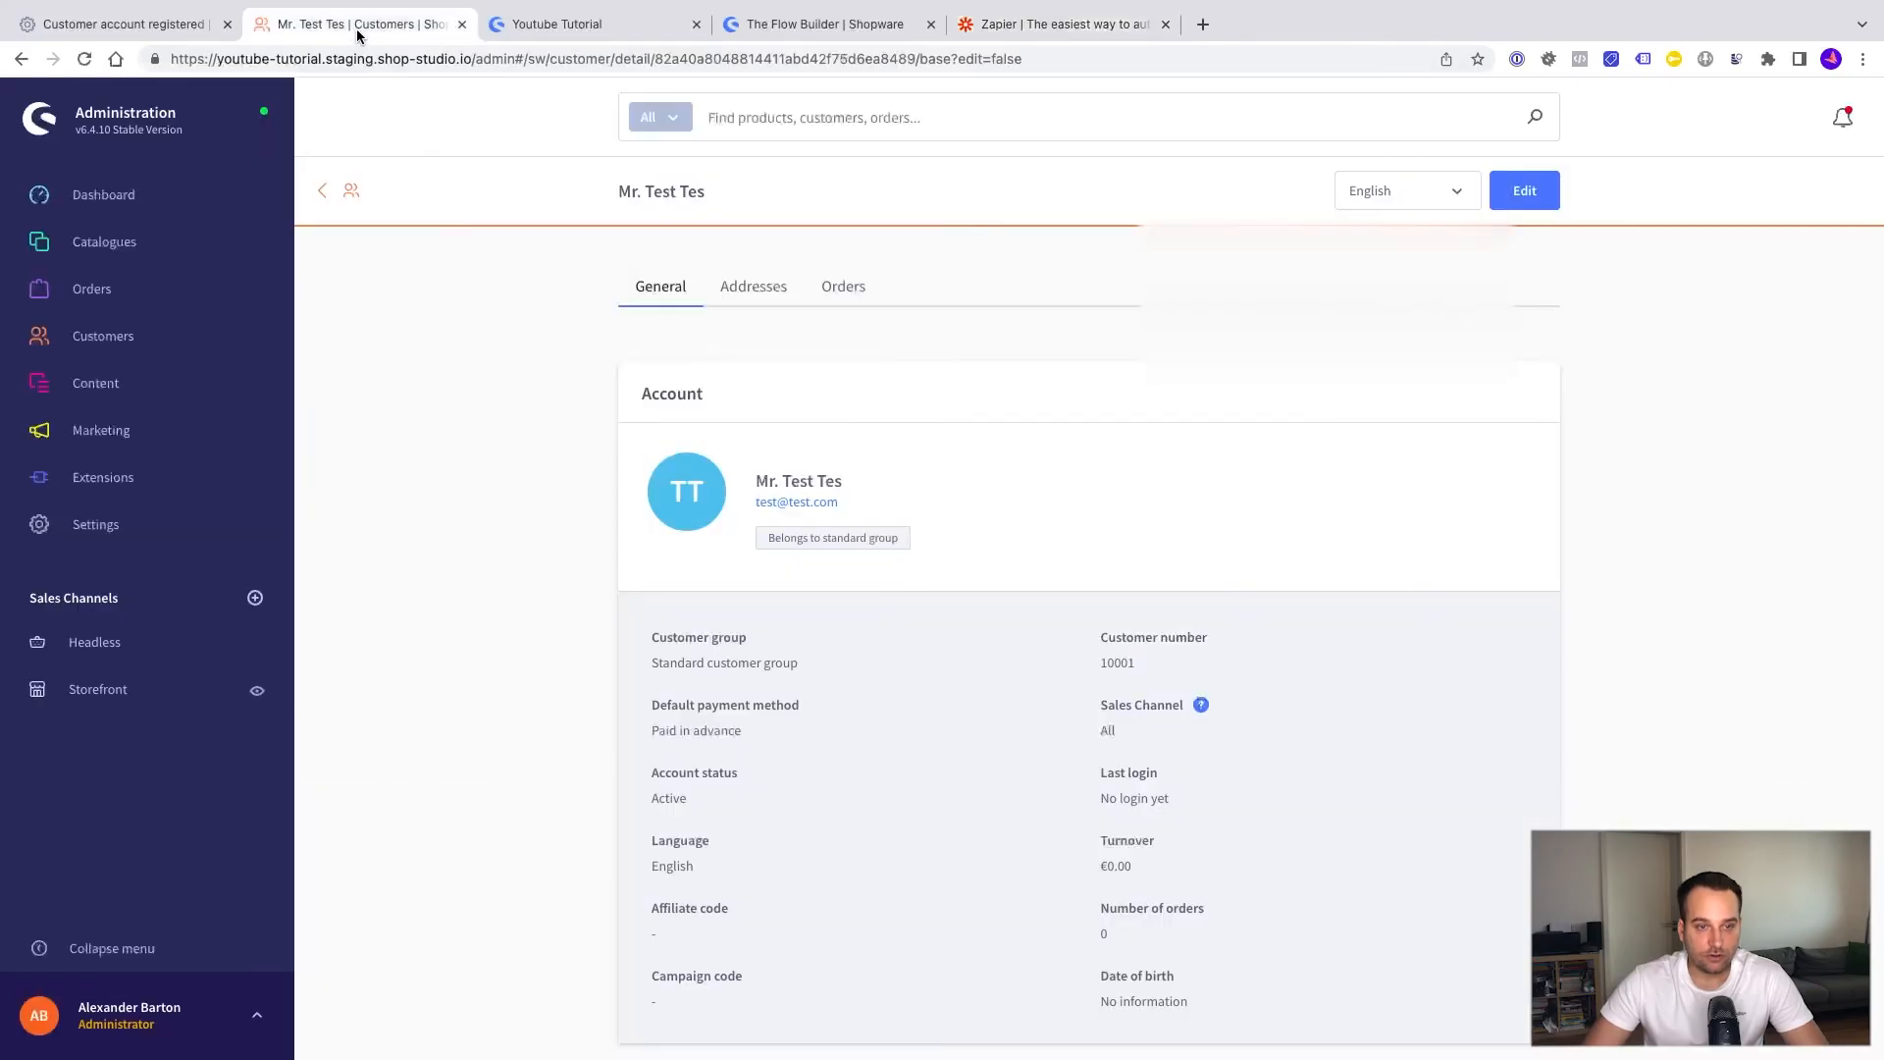